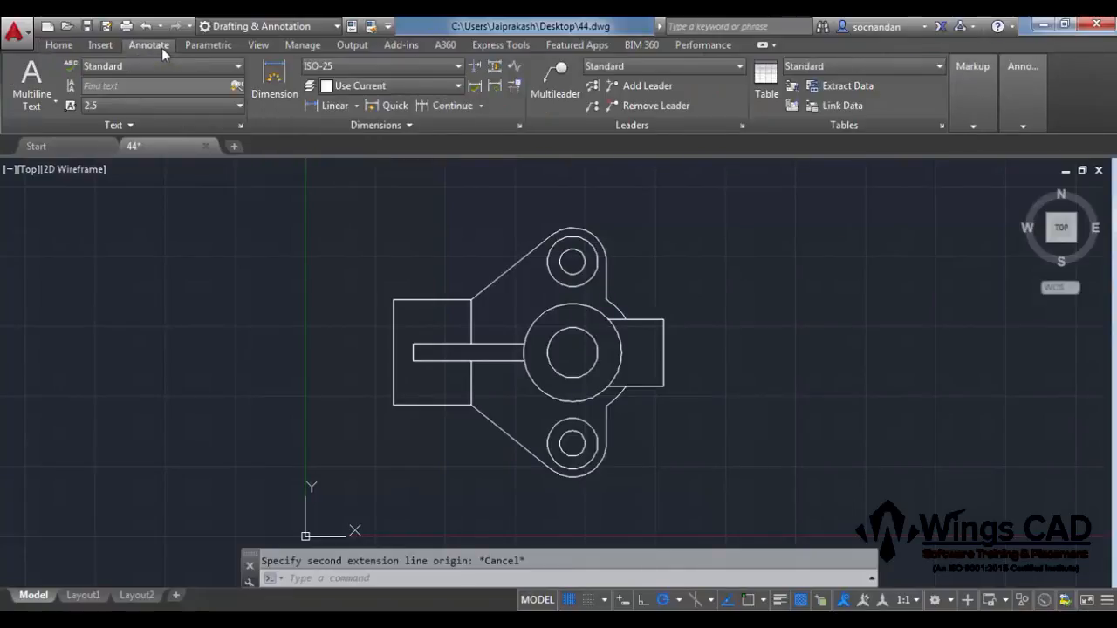
# Turn on object snap and add a linear dimension for the width of the left rectangle, placed above its upper edge.
pyautogui.click(356, 107)
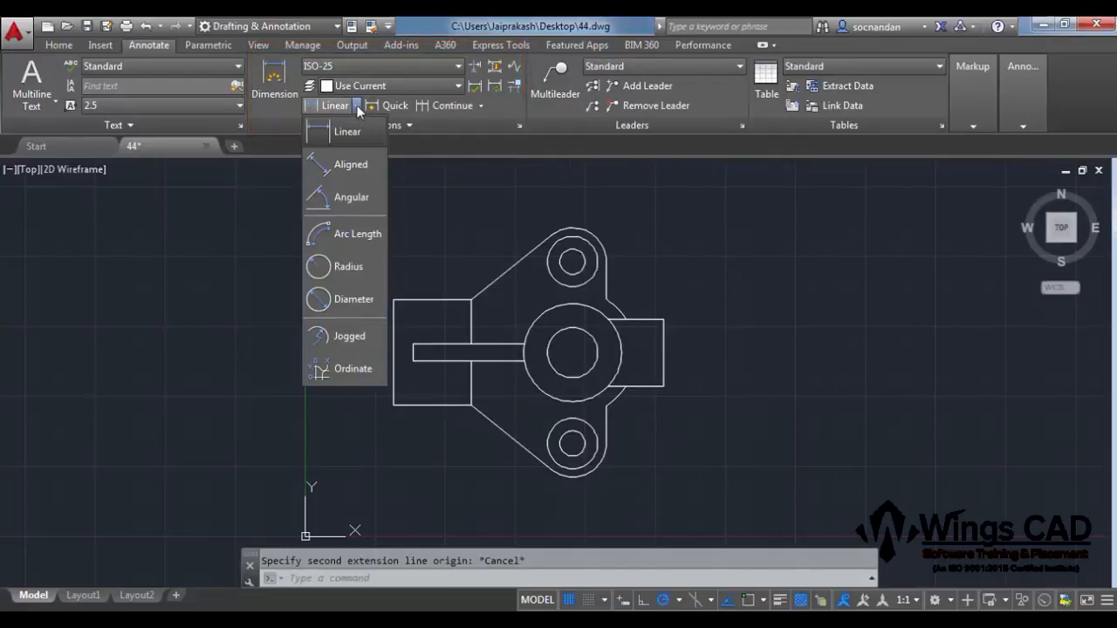
pyautogui.click(347, 131)
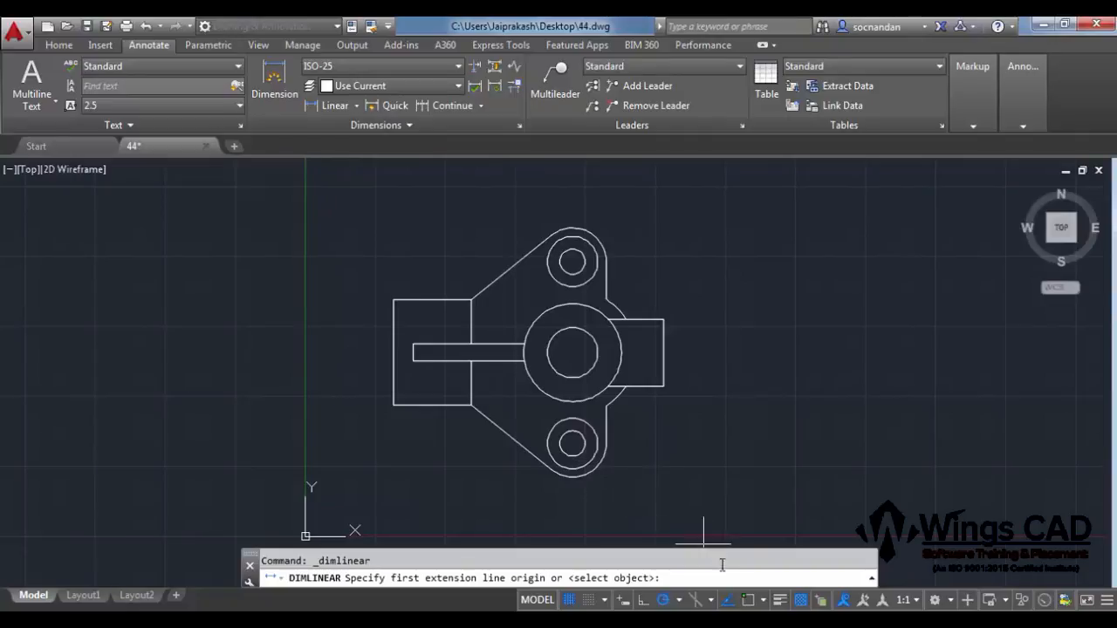
pyautogui.click(748, 600)
pyautogui.click(763, 600)
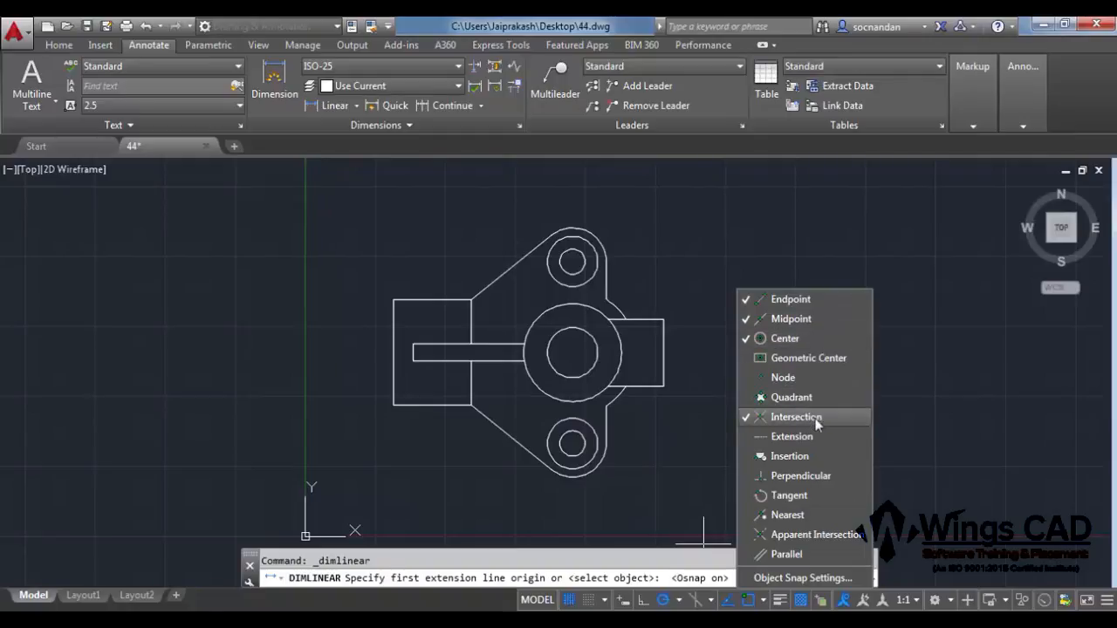
pyautogui.click(503, 597)
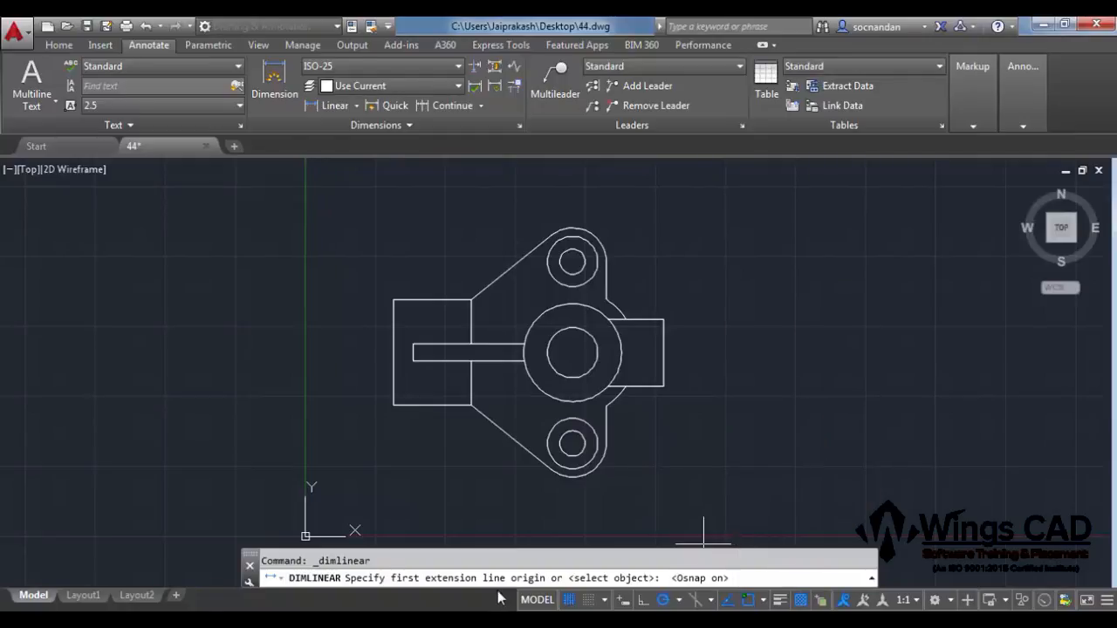
pyautogui.click(393, 300)
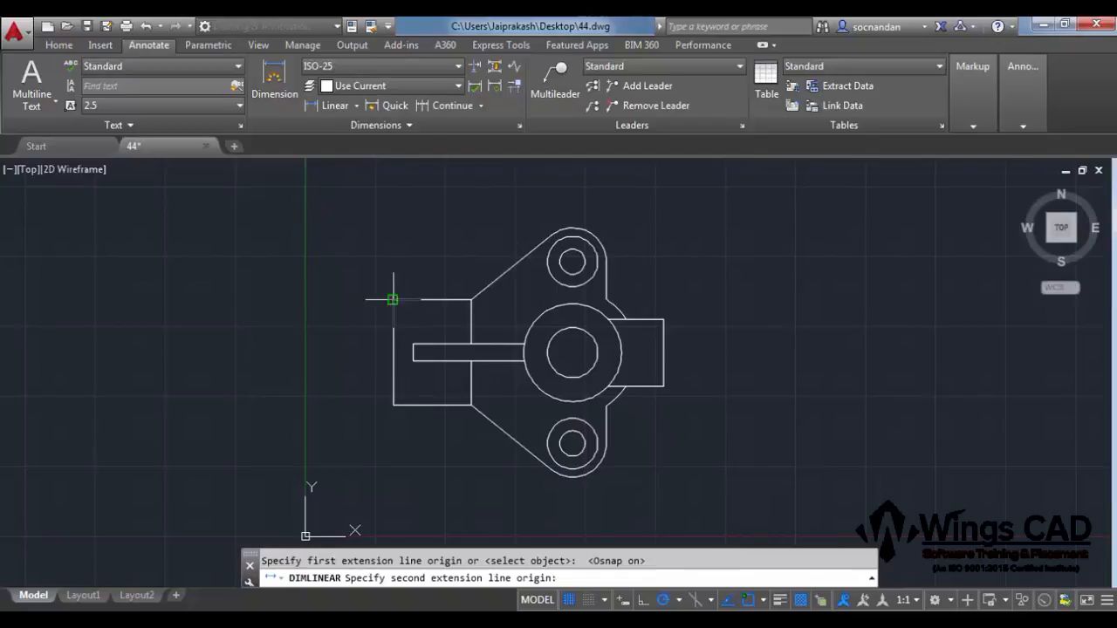
pyautogui.click(471, 299)
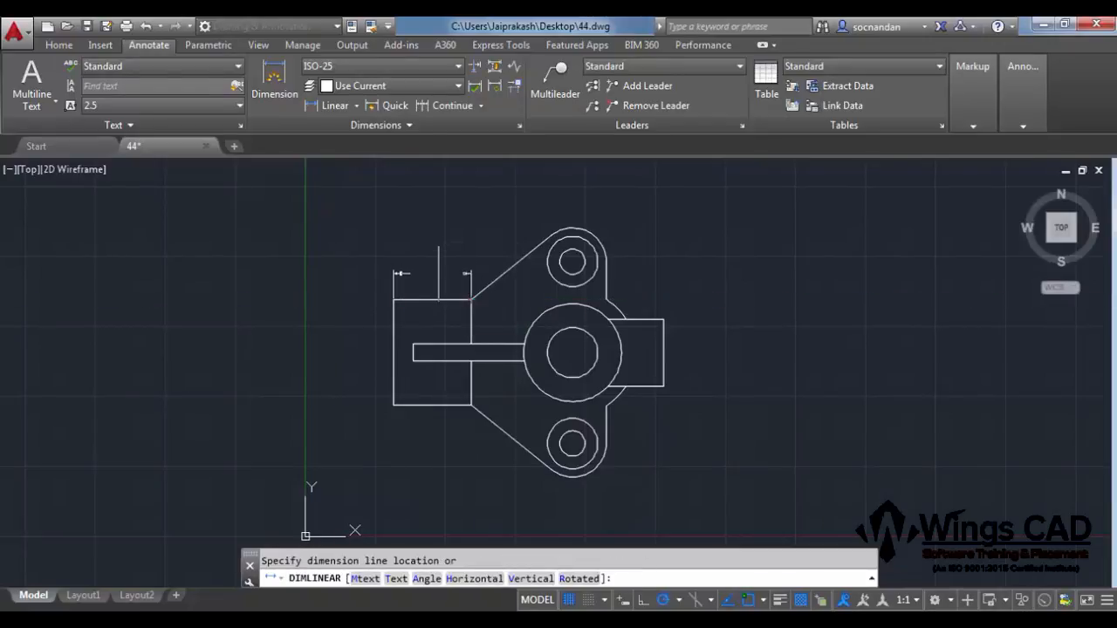
pyautogui.click(436, 269)
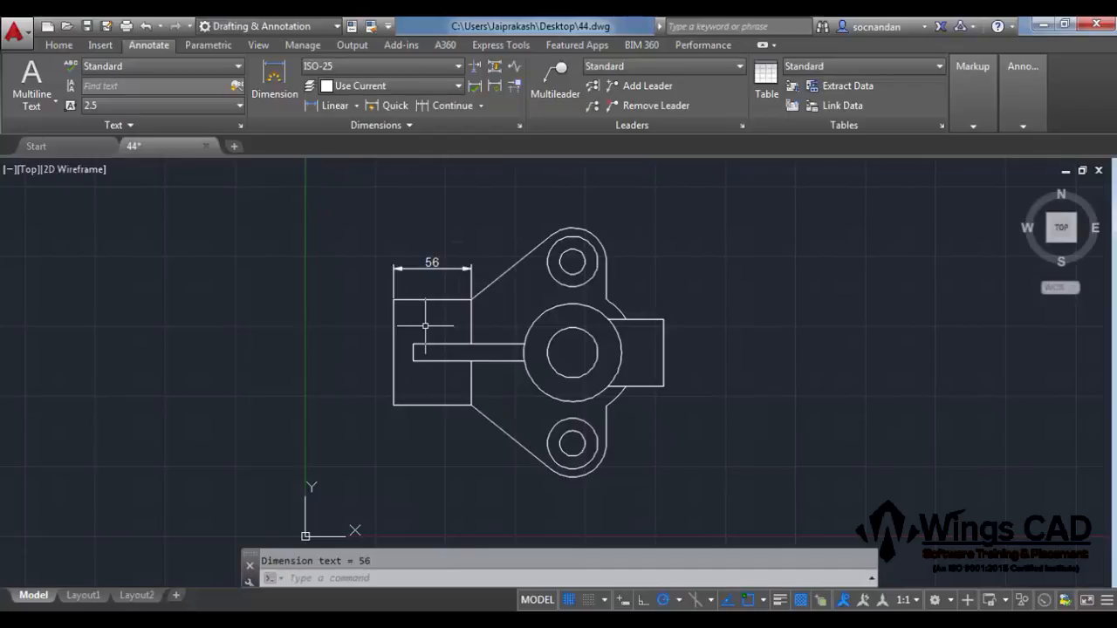
# Add a vertical linear dimension for the height of the left rectangle, placed outside its left edge.
pyautogui.click(342, 106)
pyautogui.click(388, 406)
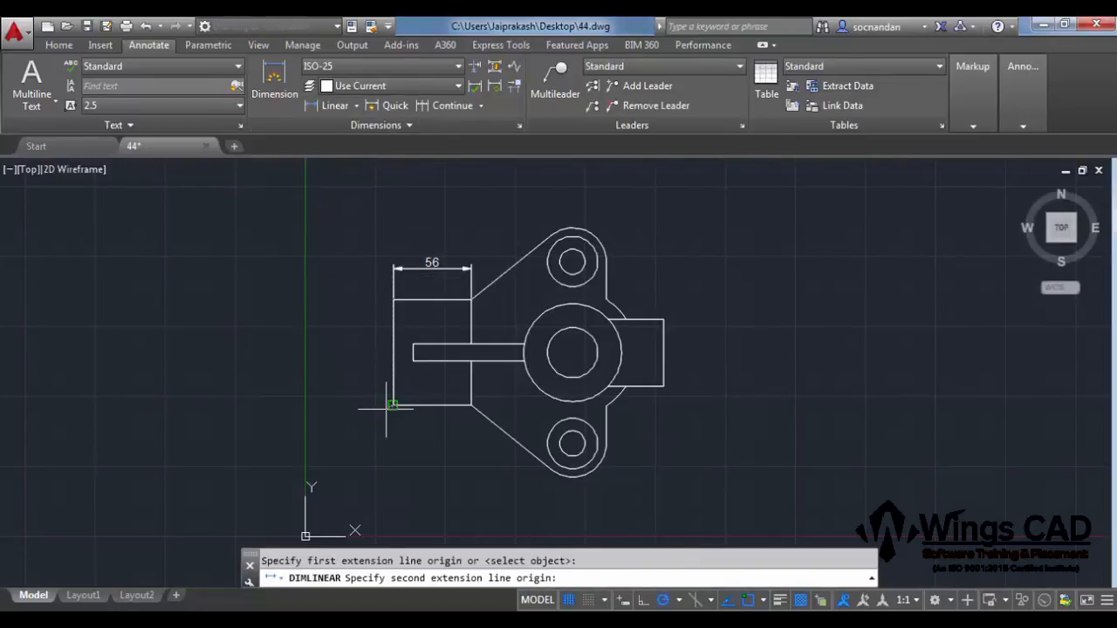
pyautogui.click(394, 300)
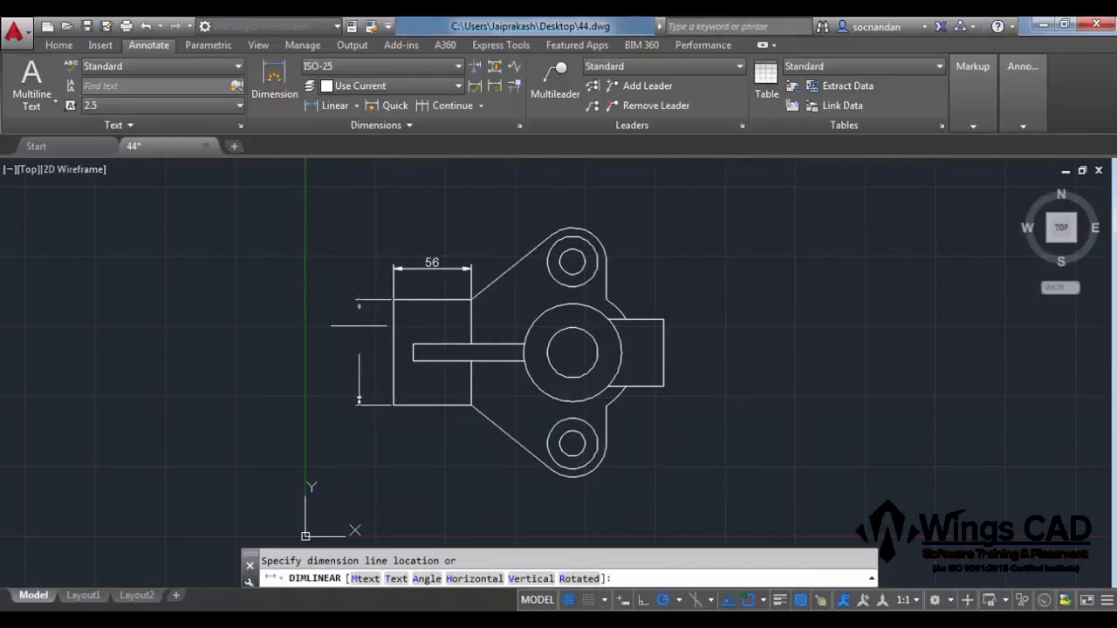
pyautogui.click(359, 325)
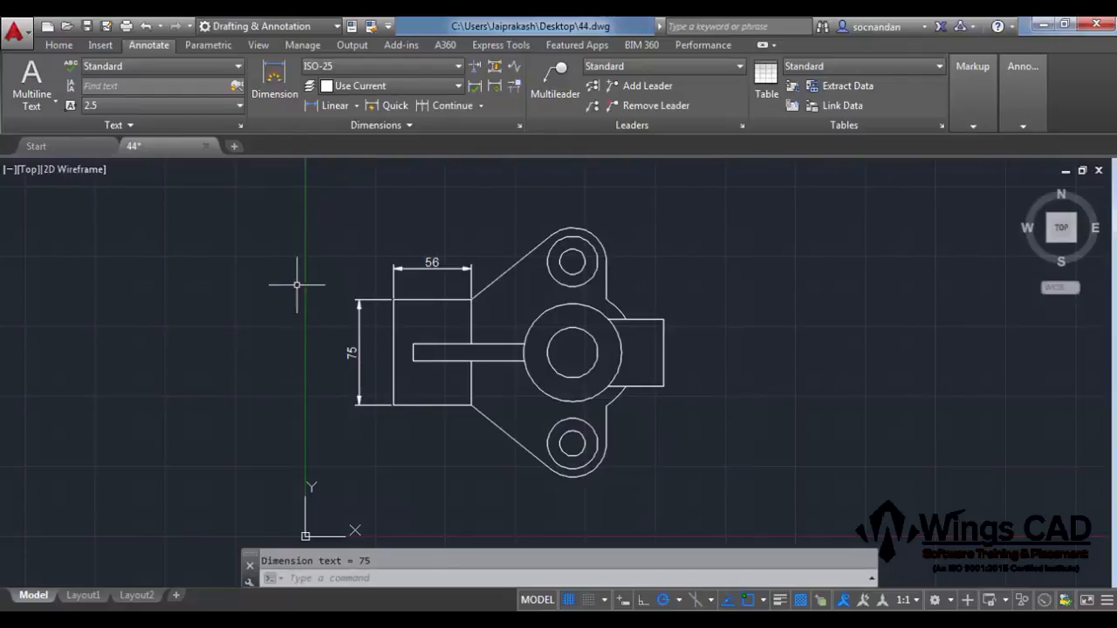
# Add an aligned dimension along the lower slanted line between the left rectangle and the lower lobe.
pyautogui.click(356, 105)
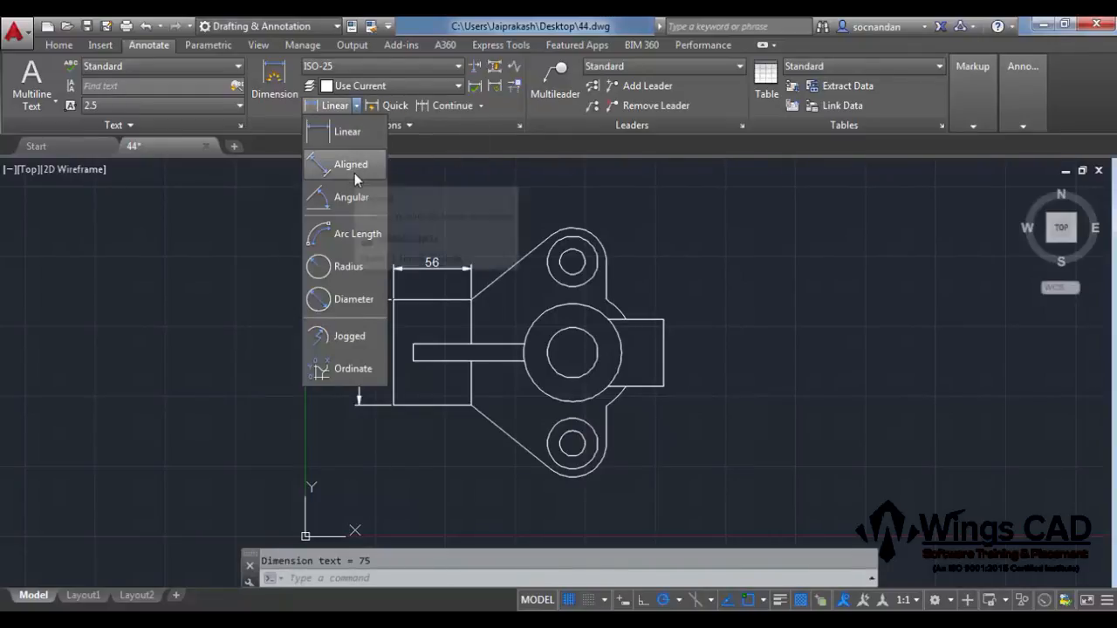
pyautogui.click(360, 167)
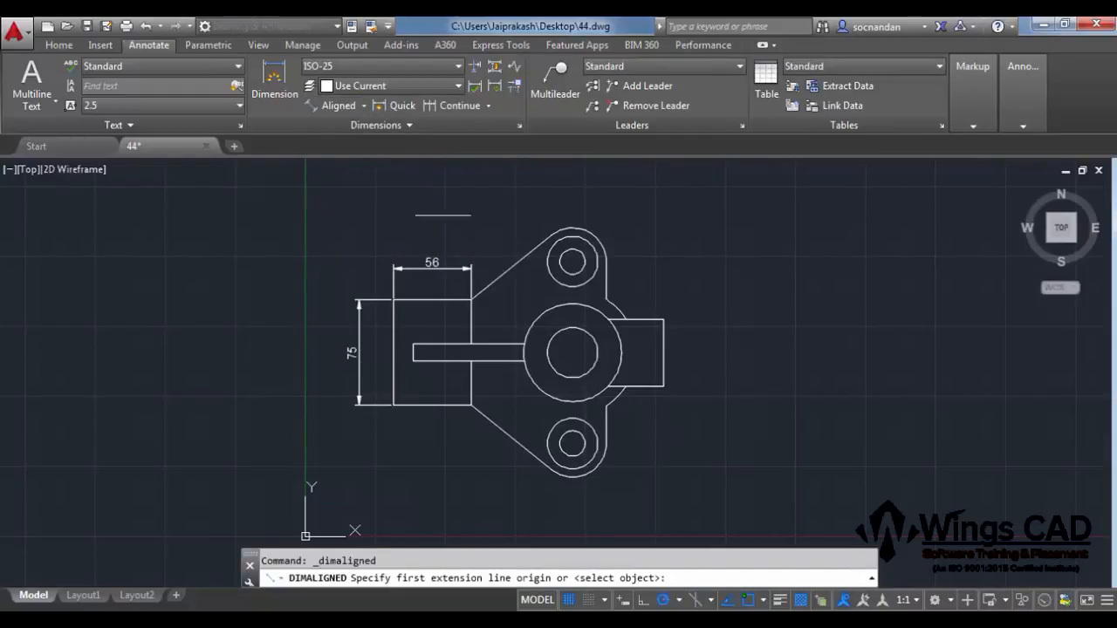
pyautogui.click(471, 406)
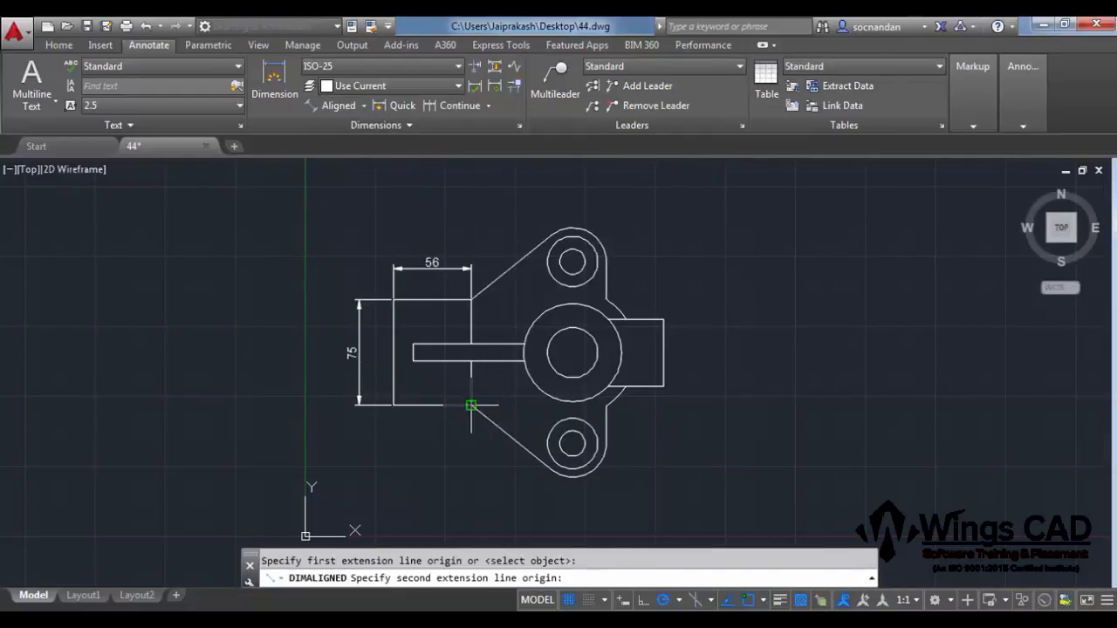
pyautogui.click(550, 468)
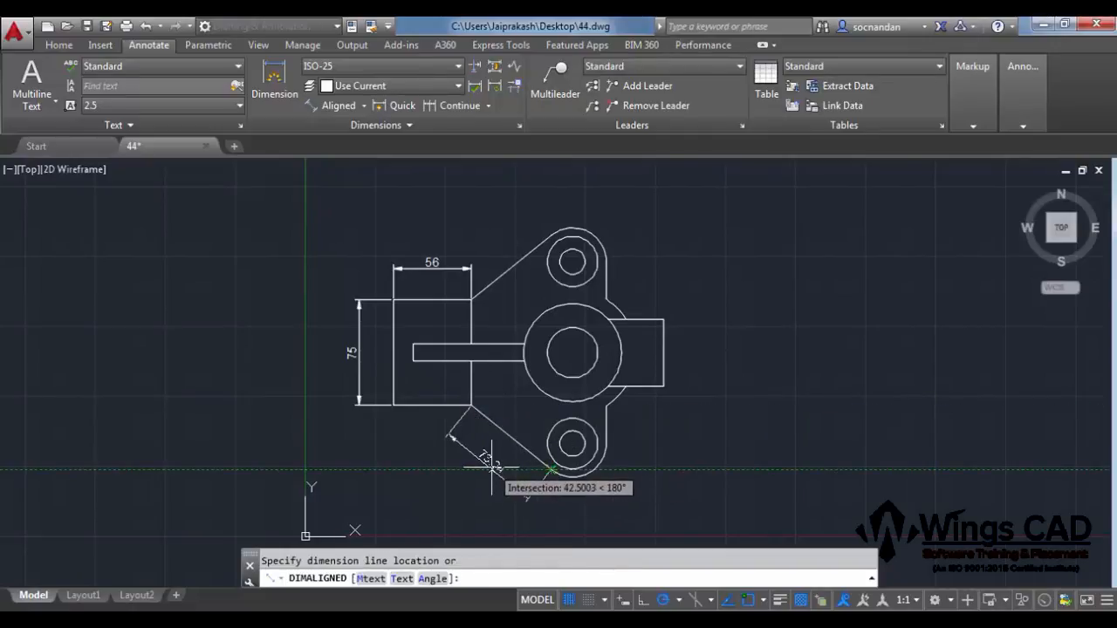
pyautogui.click(490, 454)
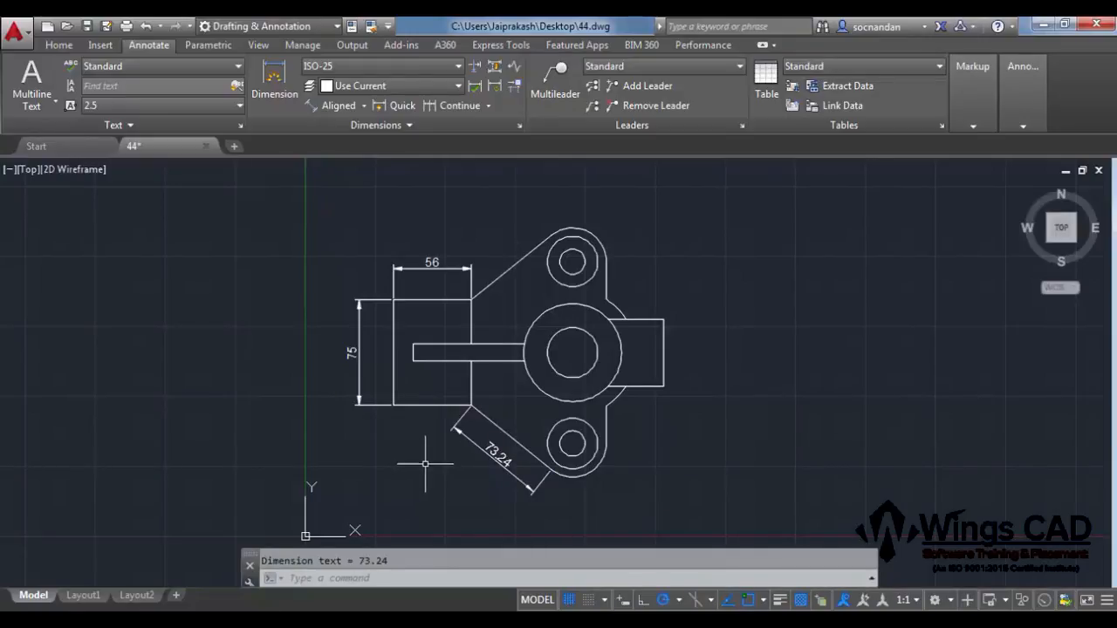
# Add a horizontal linear dimension spanning the upper slanted line's endpoints, placed above the left rectangle's width dimension.
pyautogui.click(363, 106)
pyautogui.click(363, 130)
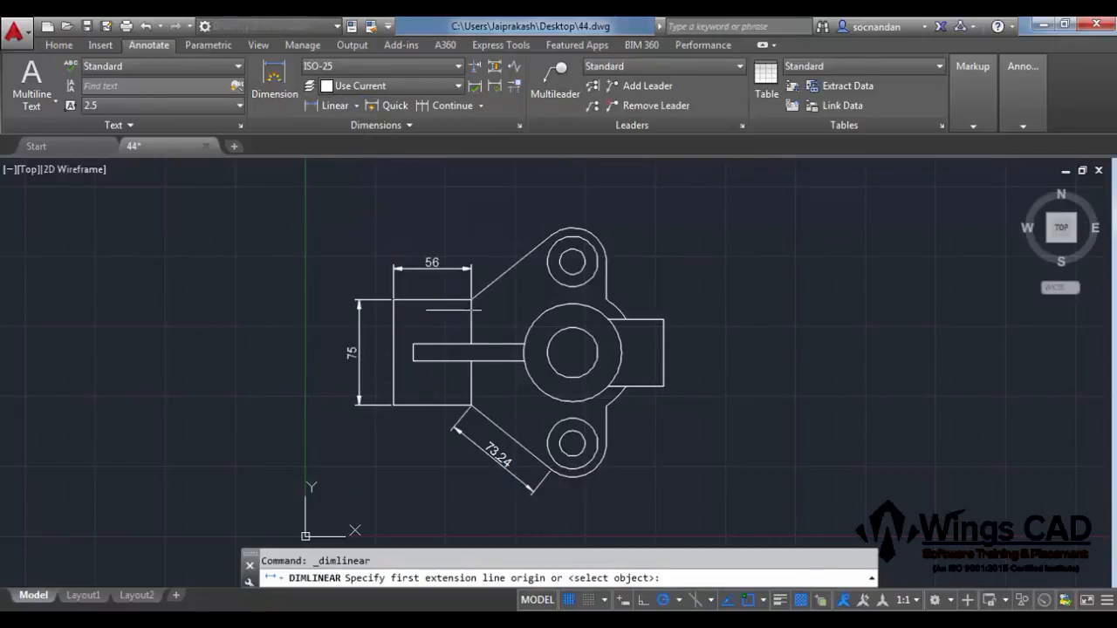
pyautogui.click(470, 299)
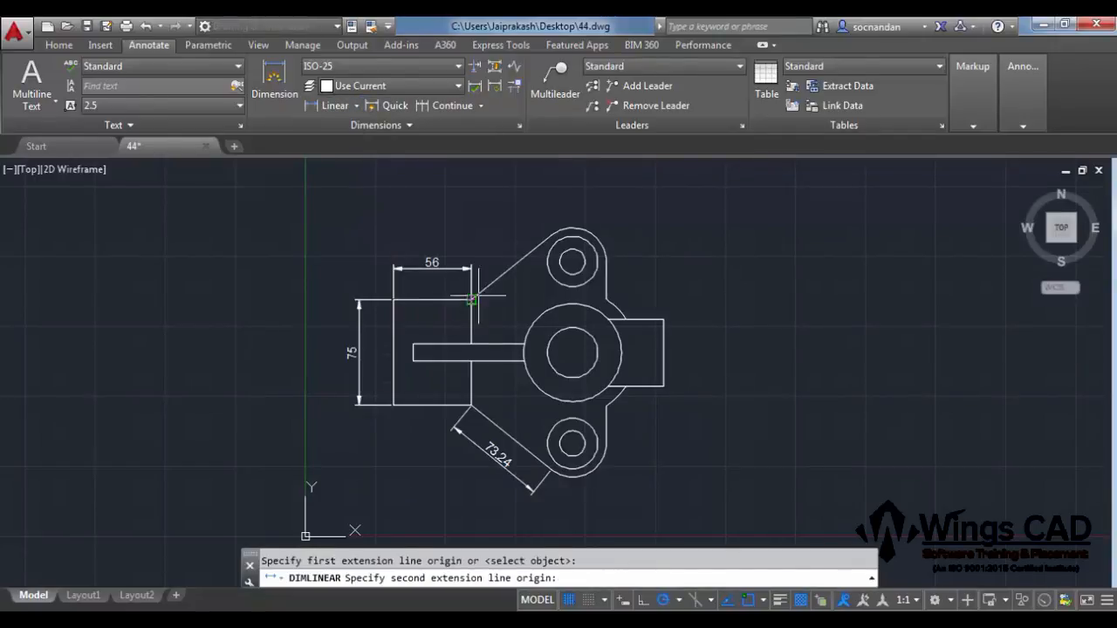
pyautogui.click(550, 232)
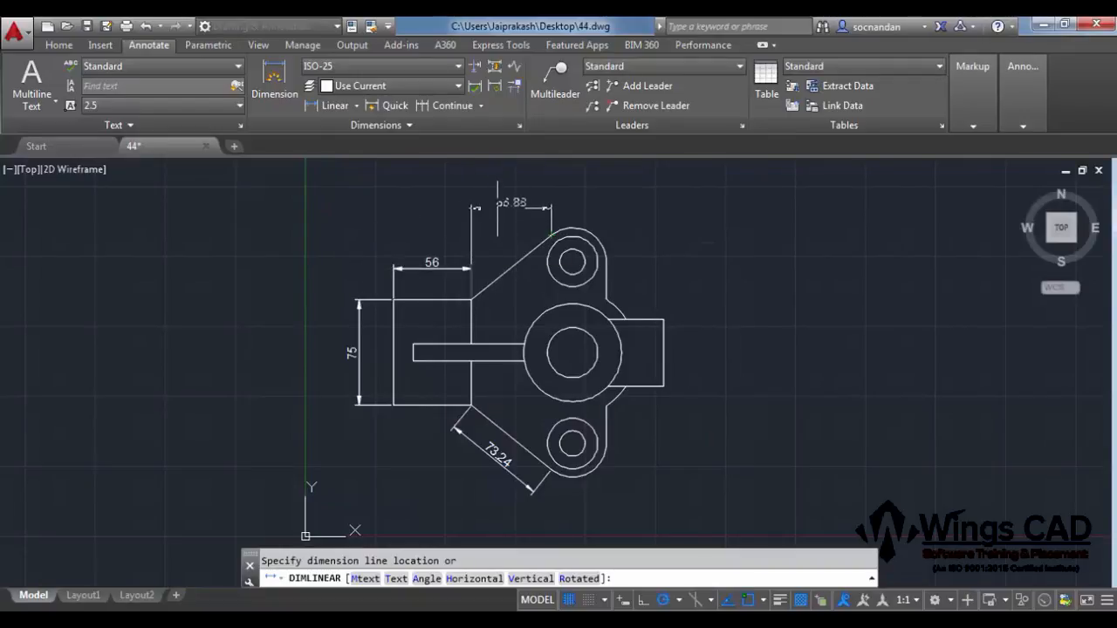
pyautogui.click(511, 207)
# Add an arc length dimension to the outer arc of the upper lobe, placed above the arc.
pyautogui.click(356, 105)
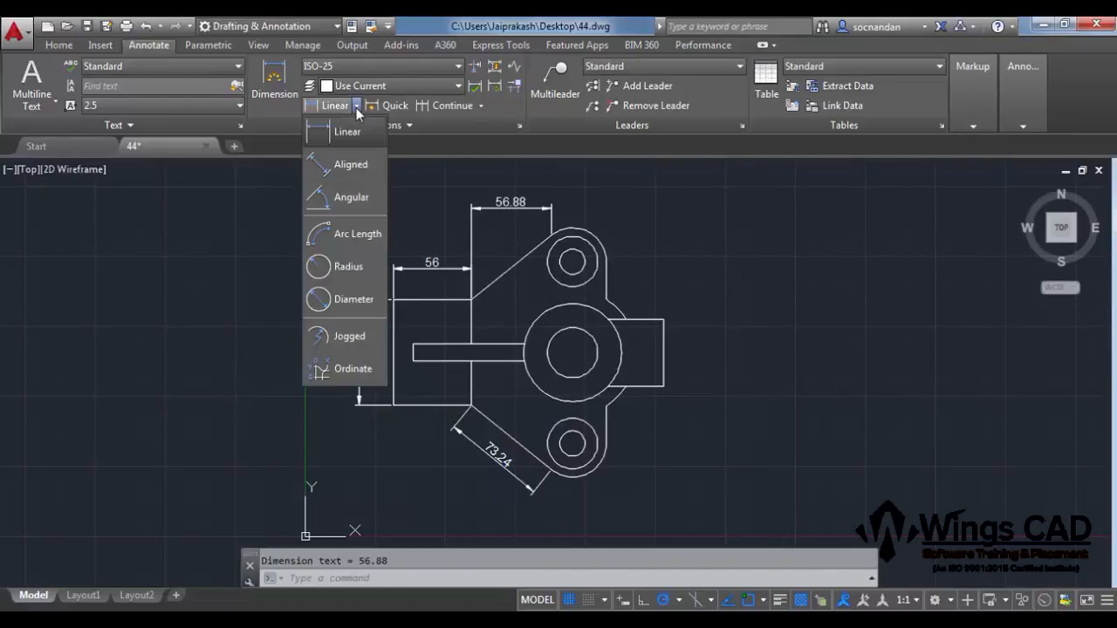
pyautogui.click(342, 233)
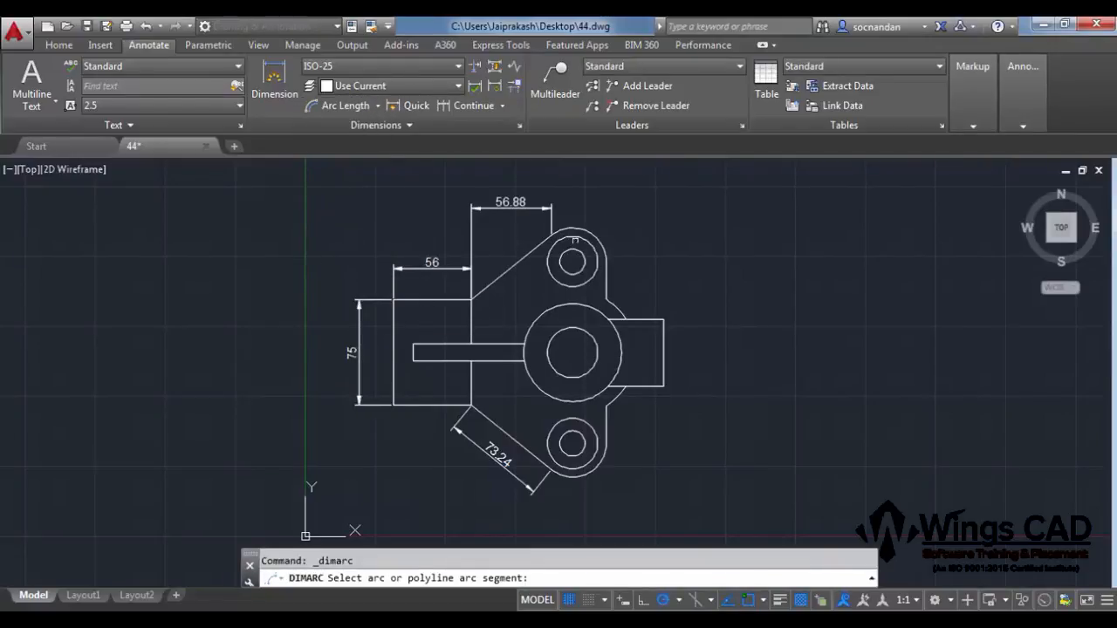
pyautogui.click(583, 231)
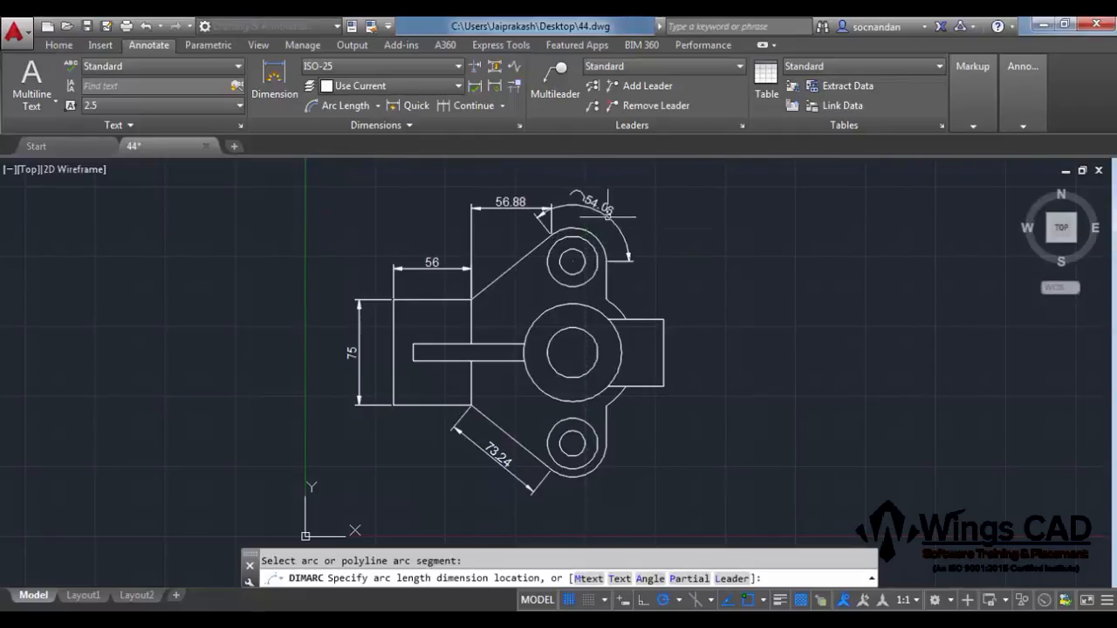
pyautogui.click(604, 208)
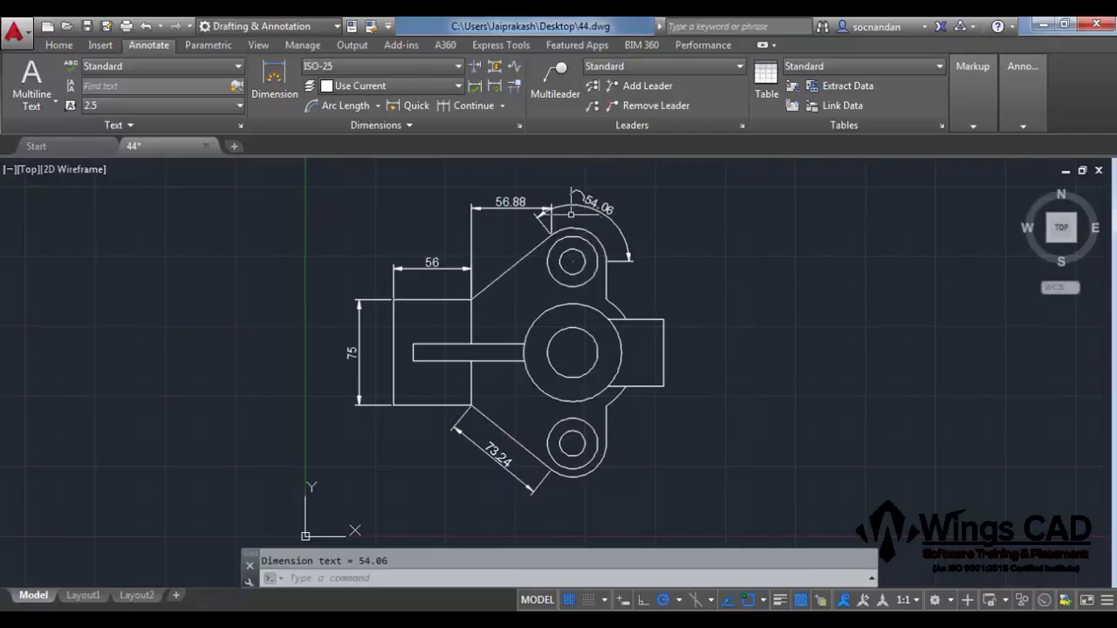
# Add an arc length dimension to the short arc between the upper lobe's vertical edge and the right rectangle.
pyautogui.click(345, 106)
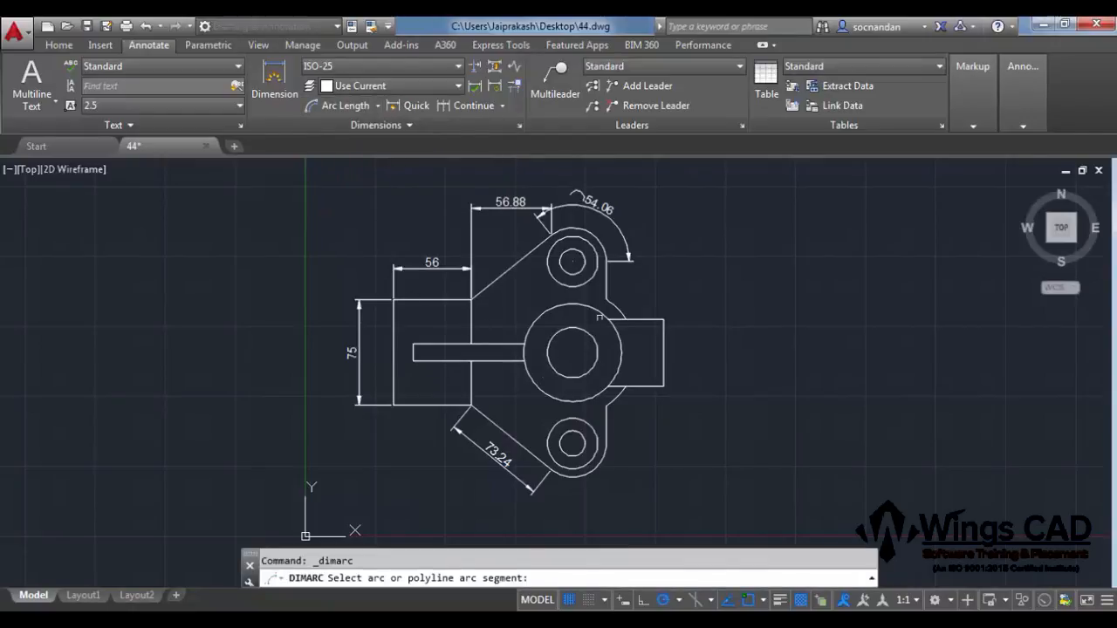
pyautogui.click(615, 308)
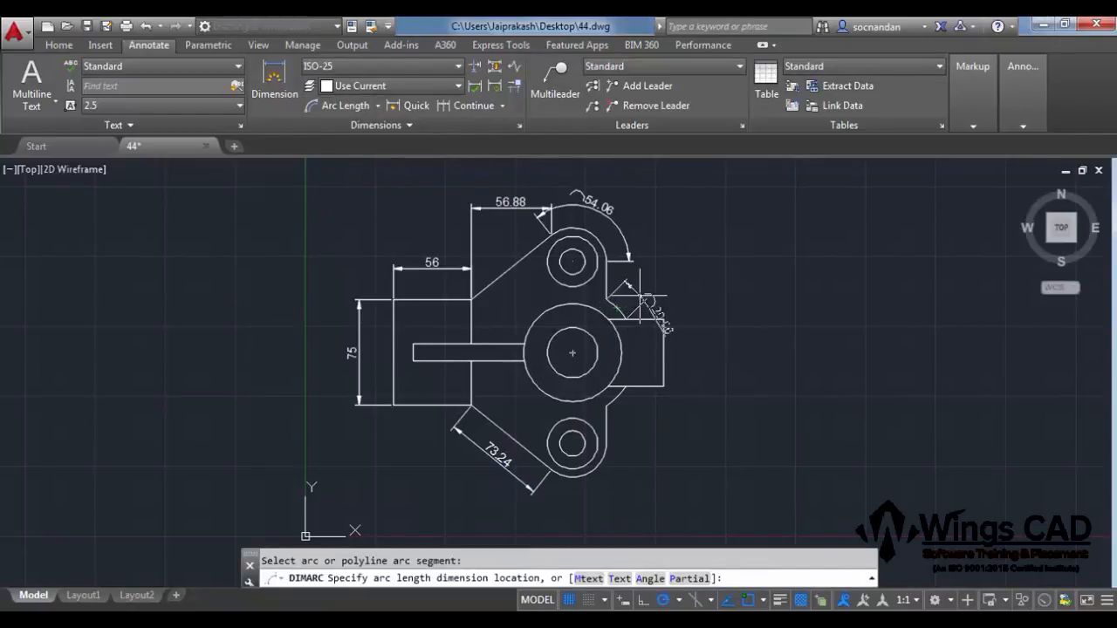
pyautogui.click(651, 302)
# Add a radius dimension to the outer arc of the upper lobe, with its text outside to the upper right.
pyautogui.click(377, 106)
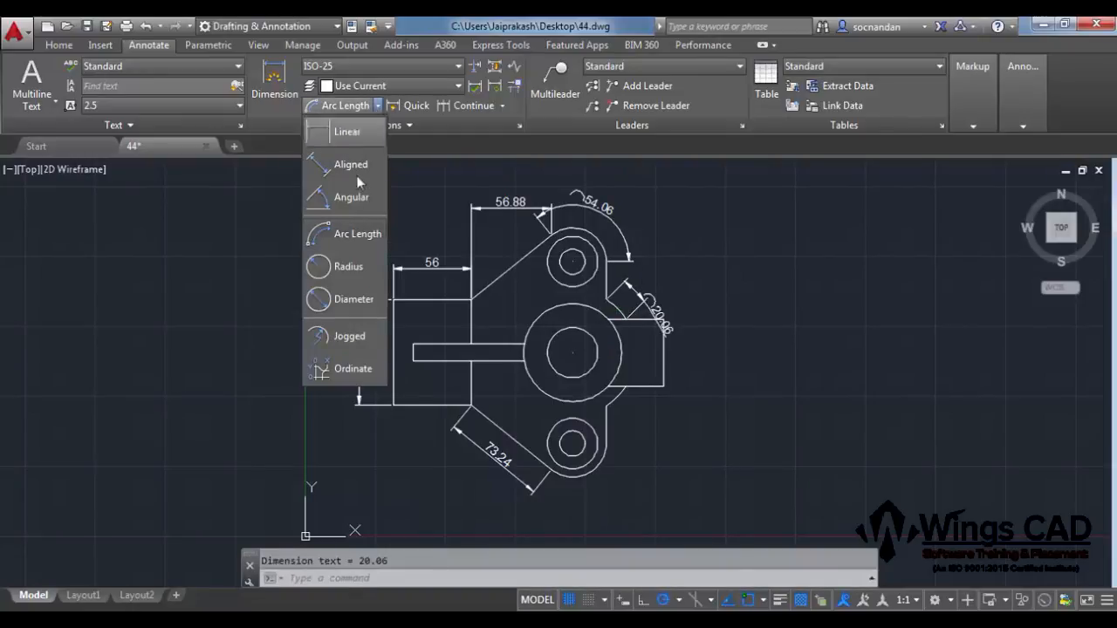
pyautogui.click(352, 269)
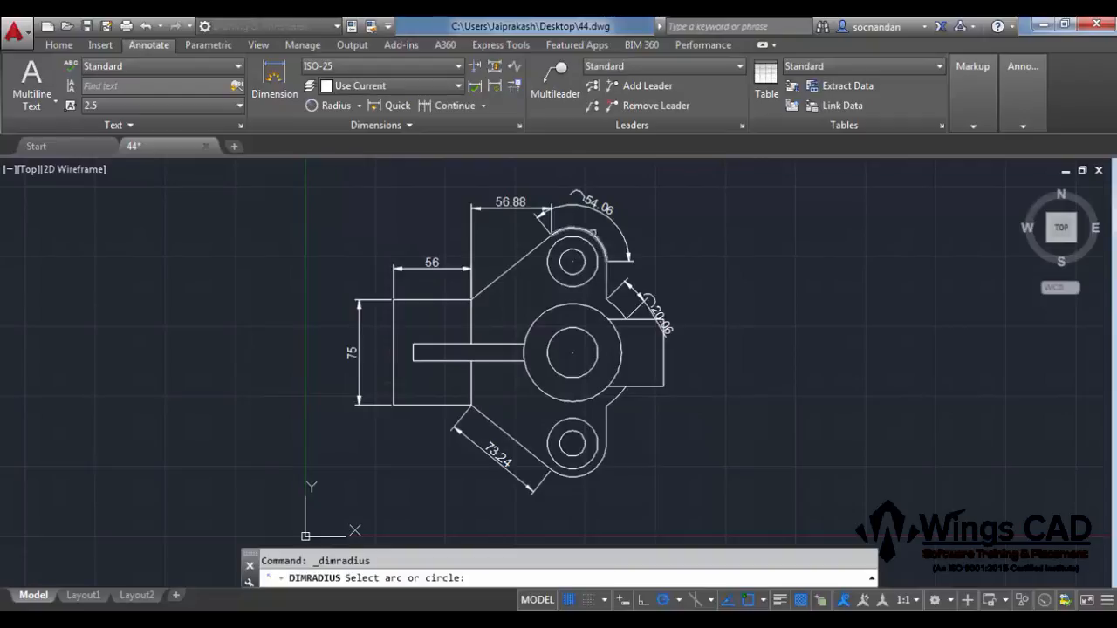
pyautogui.click(593, 235)
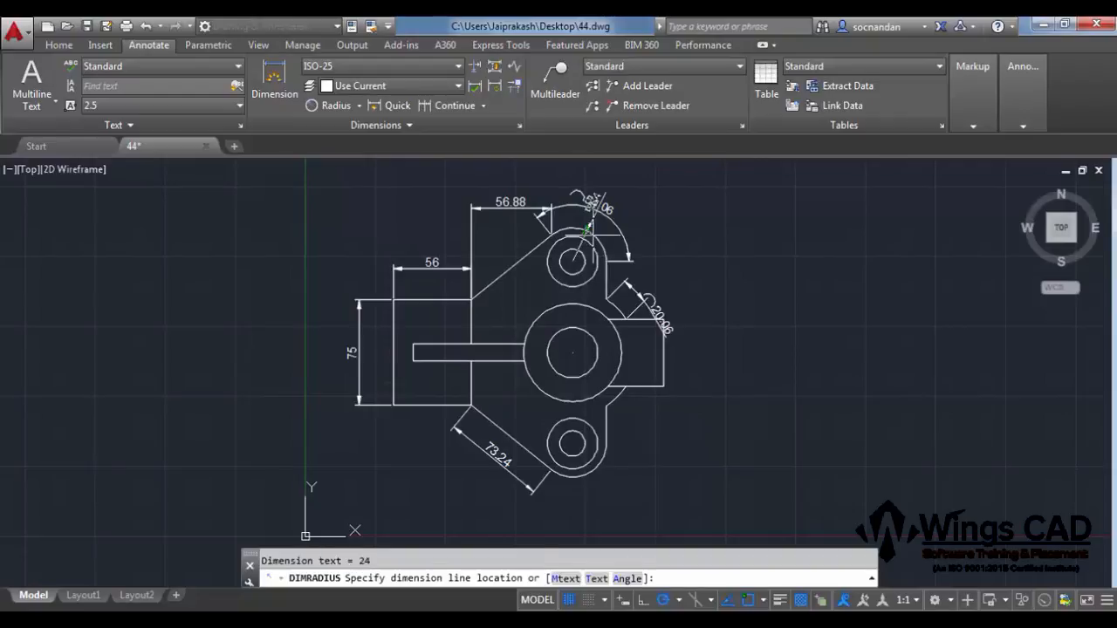
pyautogui.click(664, 208)
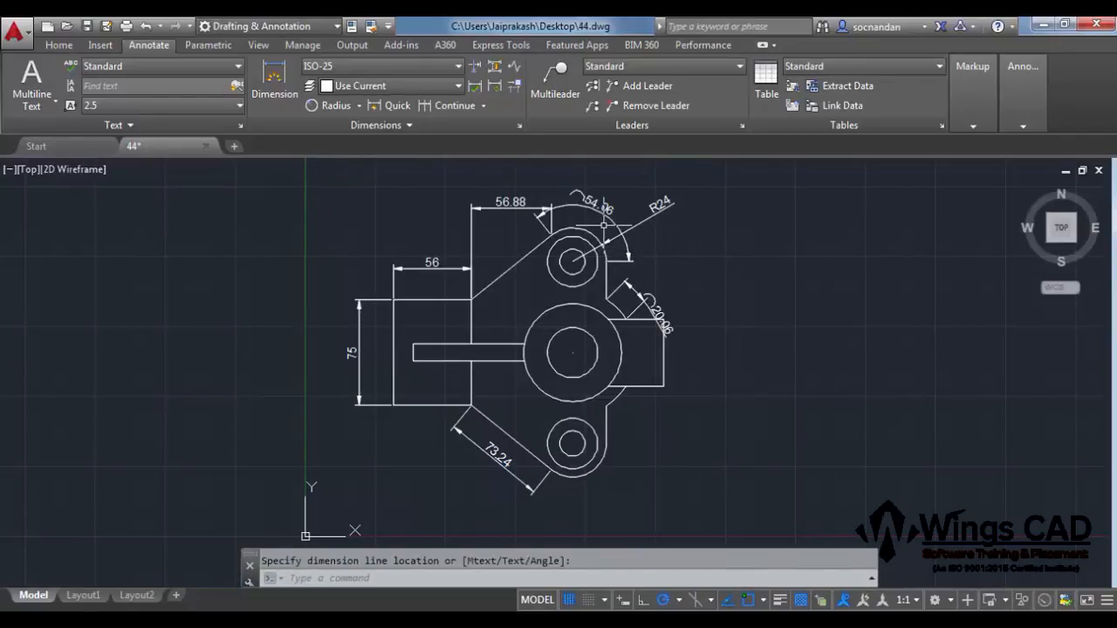
pyautogui.click(603, 224)
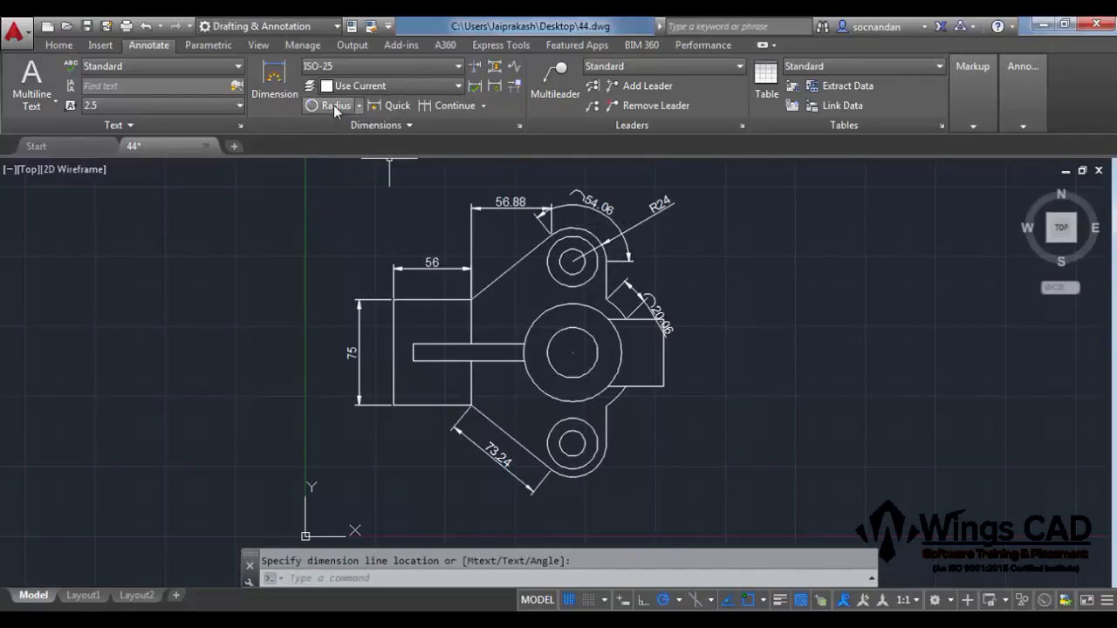
# Add a radius dimension to the large central circle, with its text outside the part to the lower right.
pyautogui.click(333, 105)
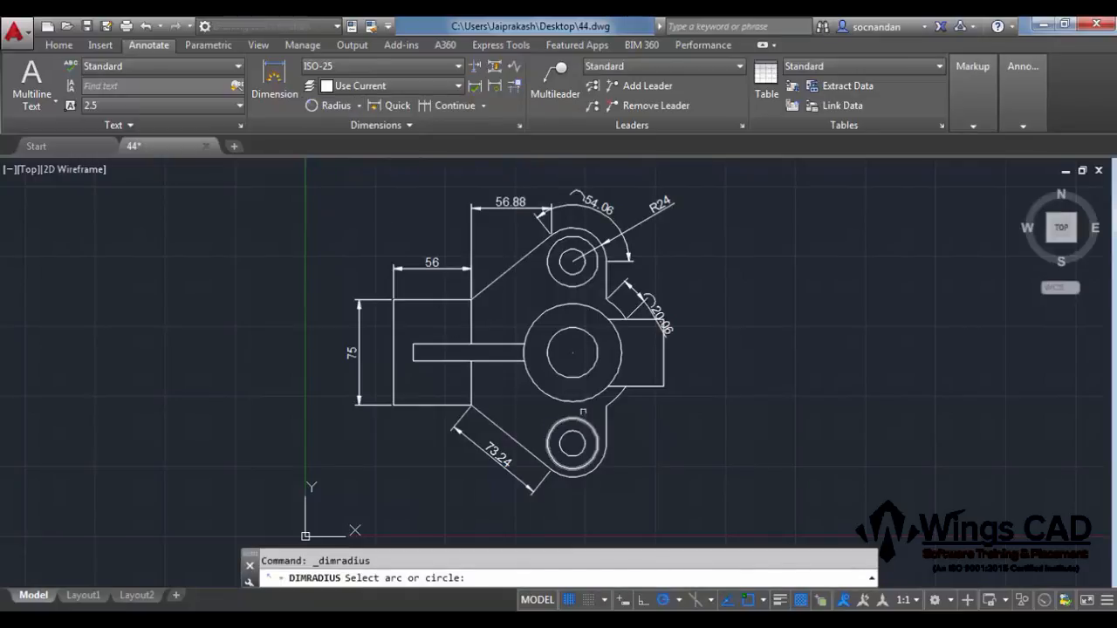
pyautogui.click(593, 398)
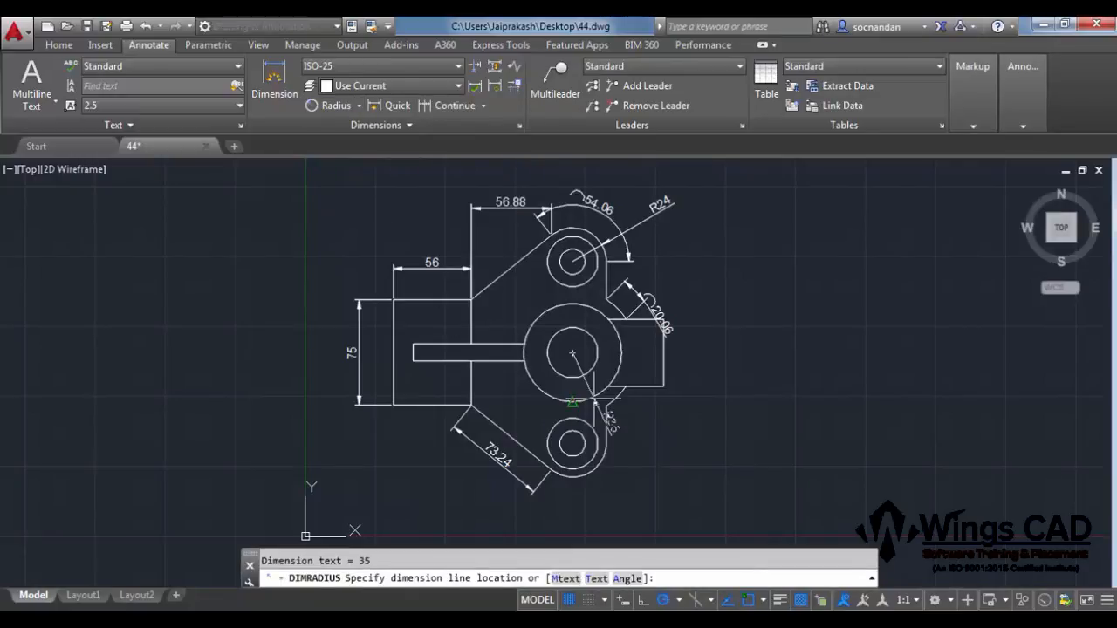
pyautogui.click(668, 468)
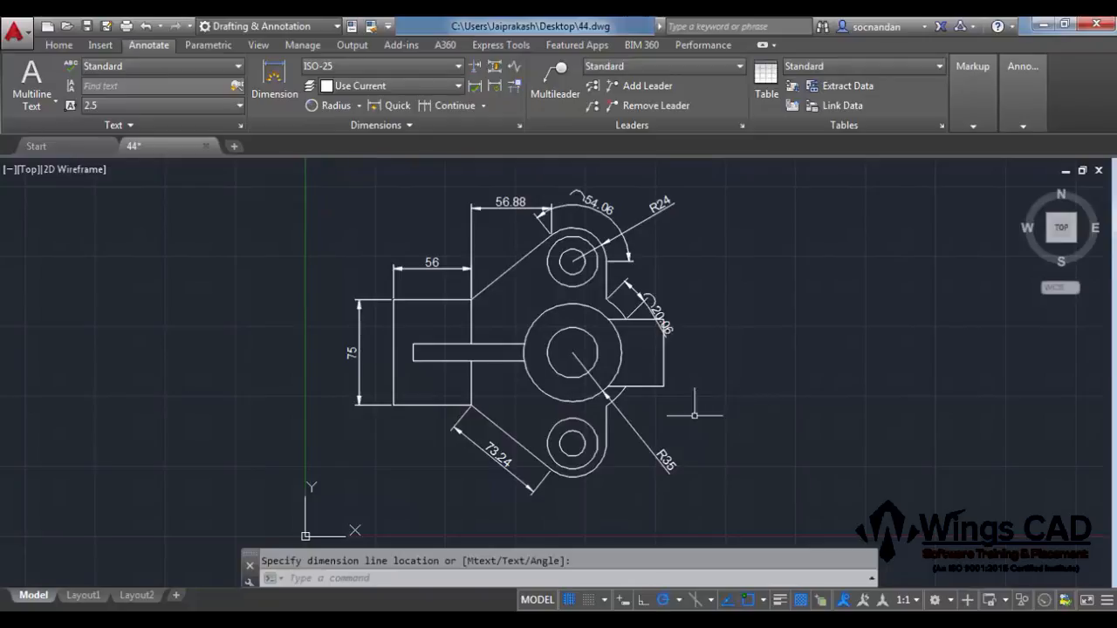
# Add a diameter dimension to the large central circle, with its text outside the part to the lower right.
pyautogui.click(358, 106)
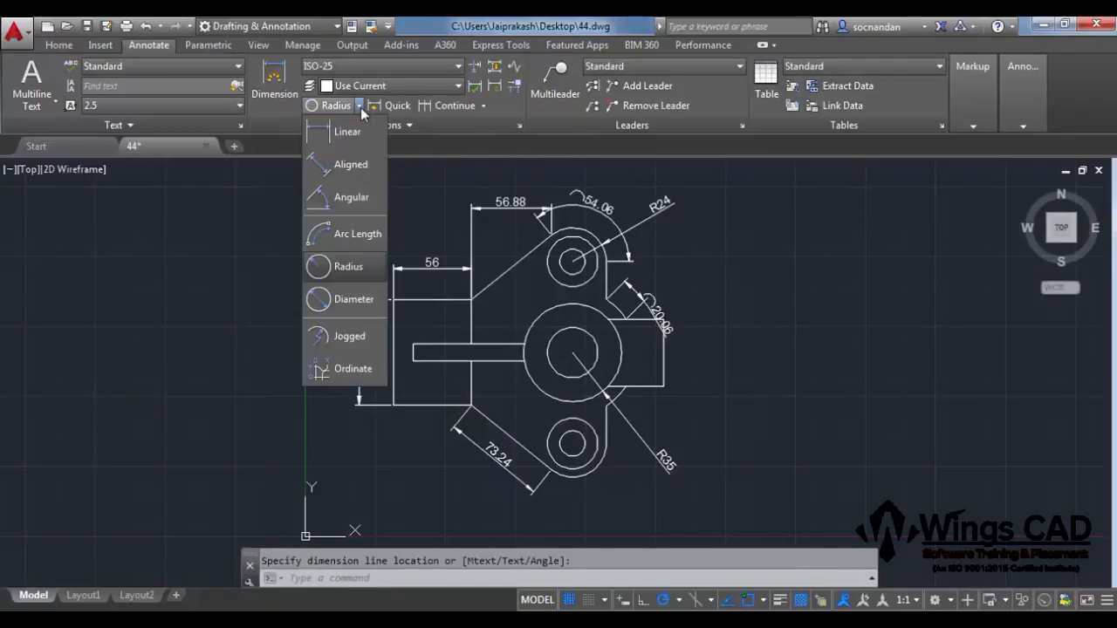
pyautogui.click(353, 299)
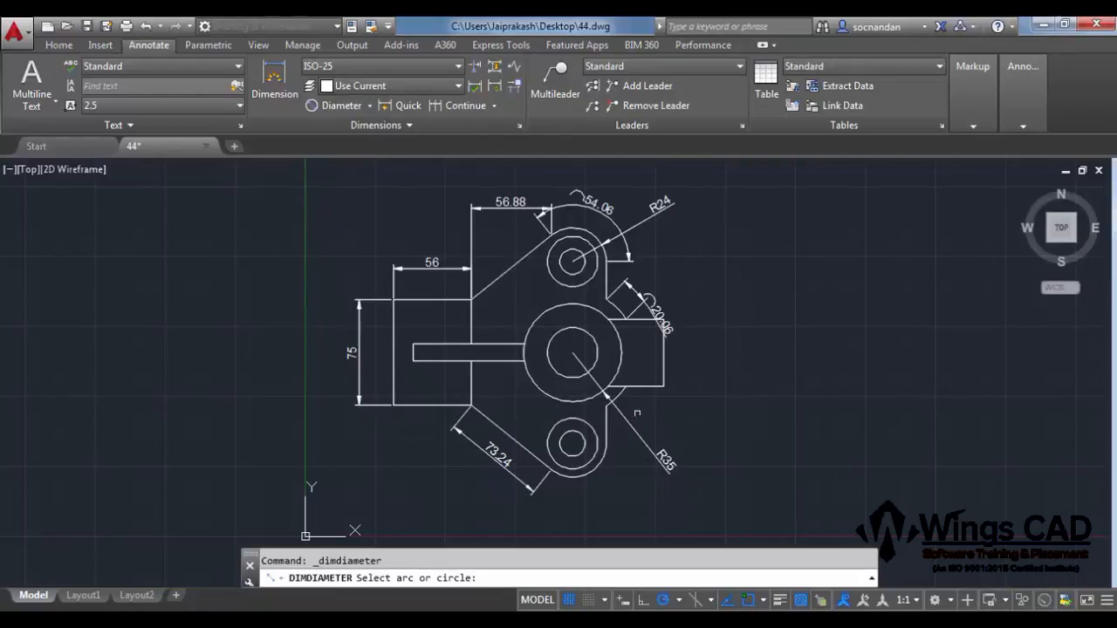
pyautogui.click(617, 377)
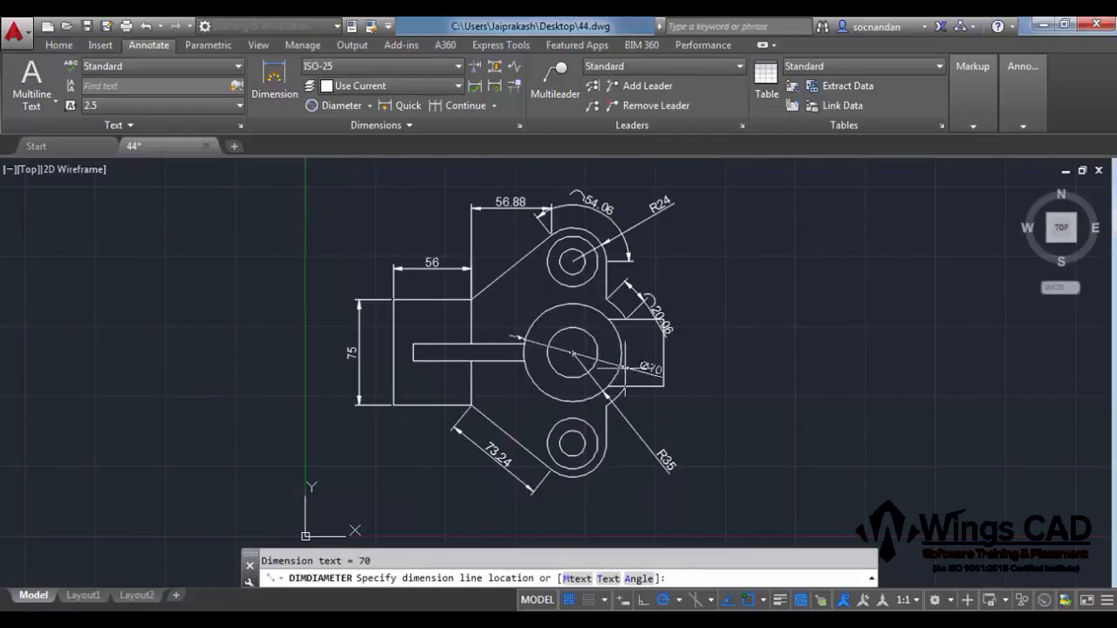
pyautogui.click(710, 413)
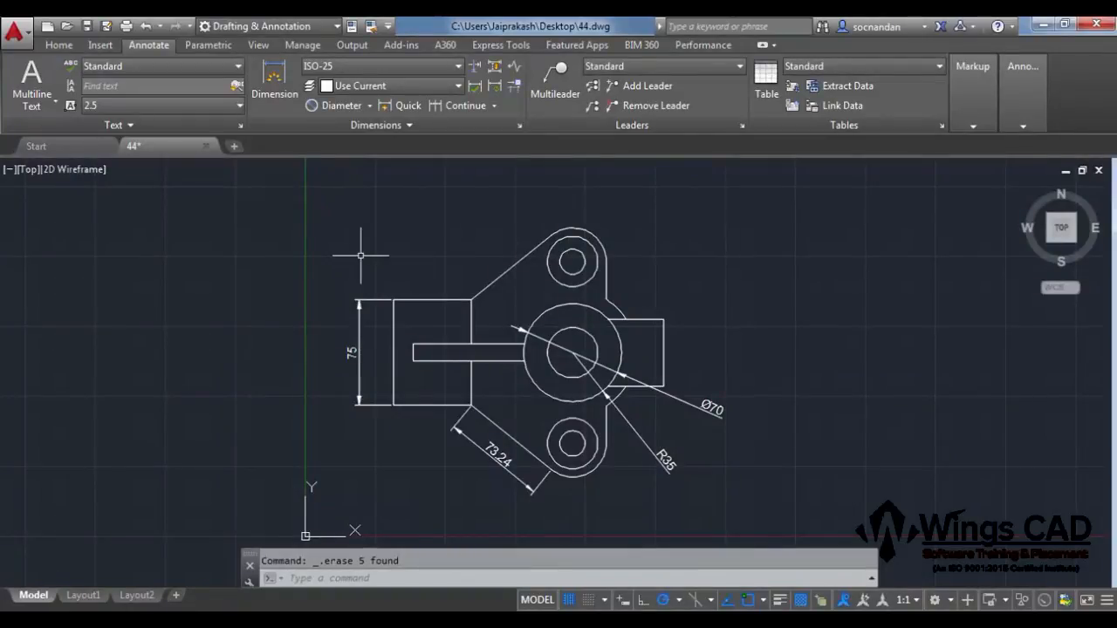
# Add a horizontal linear dimension across the left rectangle's top edge, placed just above the edge.
pyautogui.click(369, 105)
pyautogui.click(340, 130)
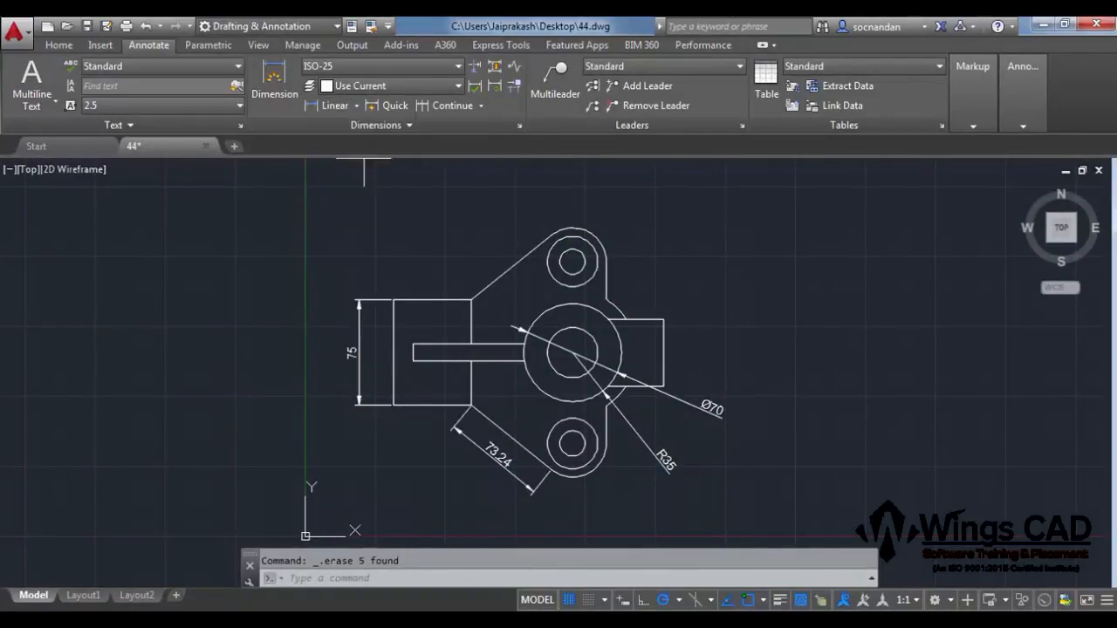
pyautogui.click(394, 299)
pyautogui.click(471, 299)
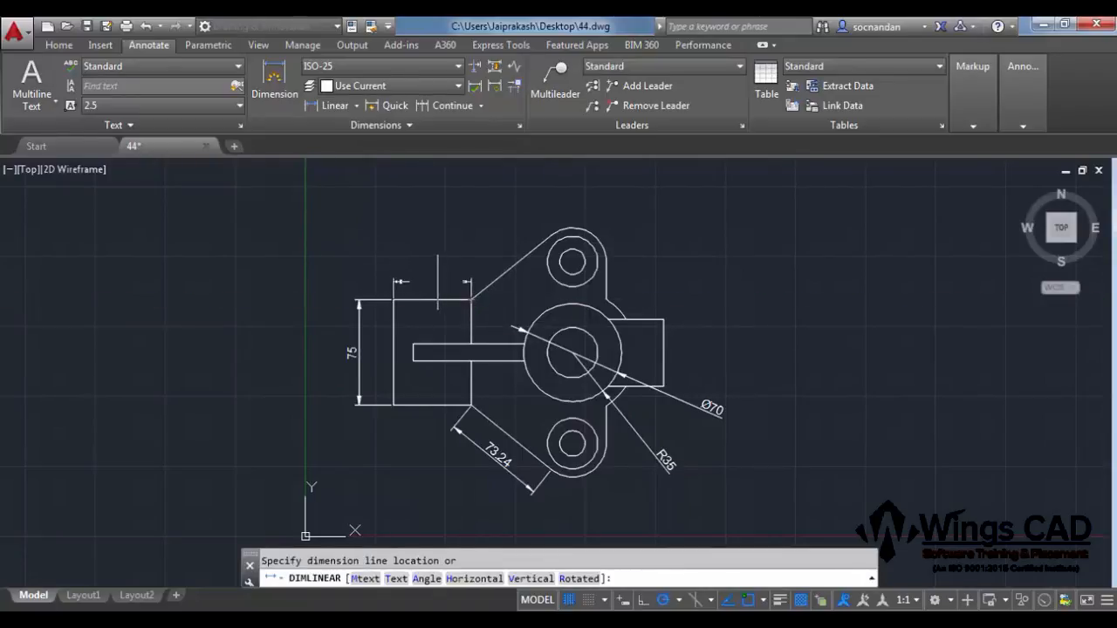
pyautogui.click(433, 278)
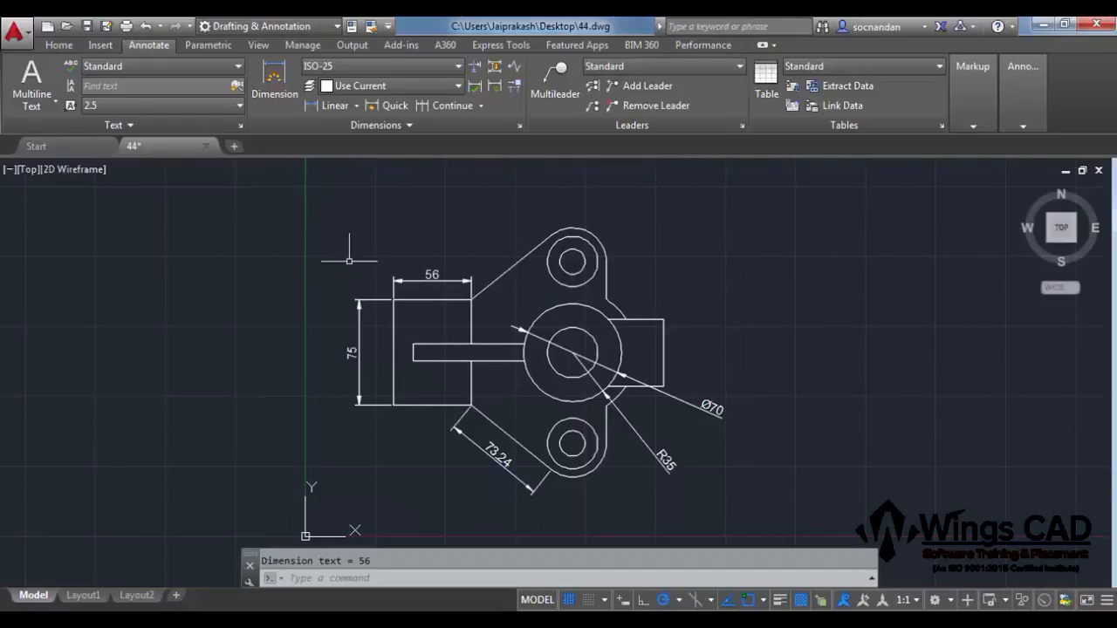
# Continue the left rectangle's width dimension to the upper lobe's centre, the arc's end on the right rectangle, and that rectangle's upper right corner.
pyautogui.click(452, 105)
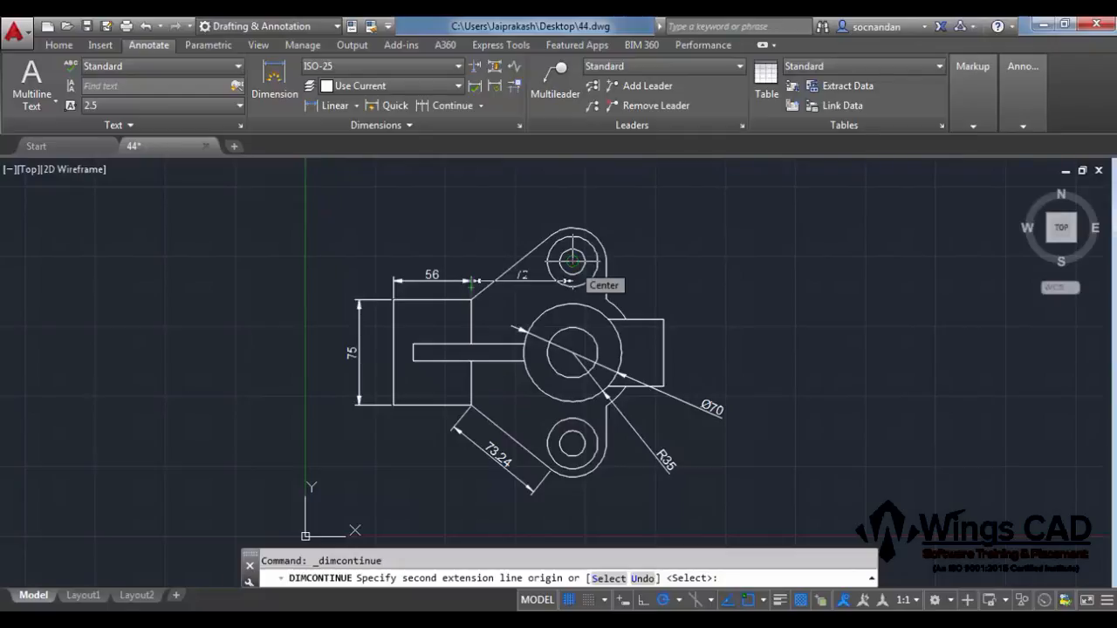
pyautogui.click(573, 260)
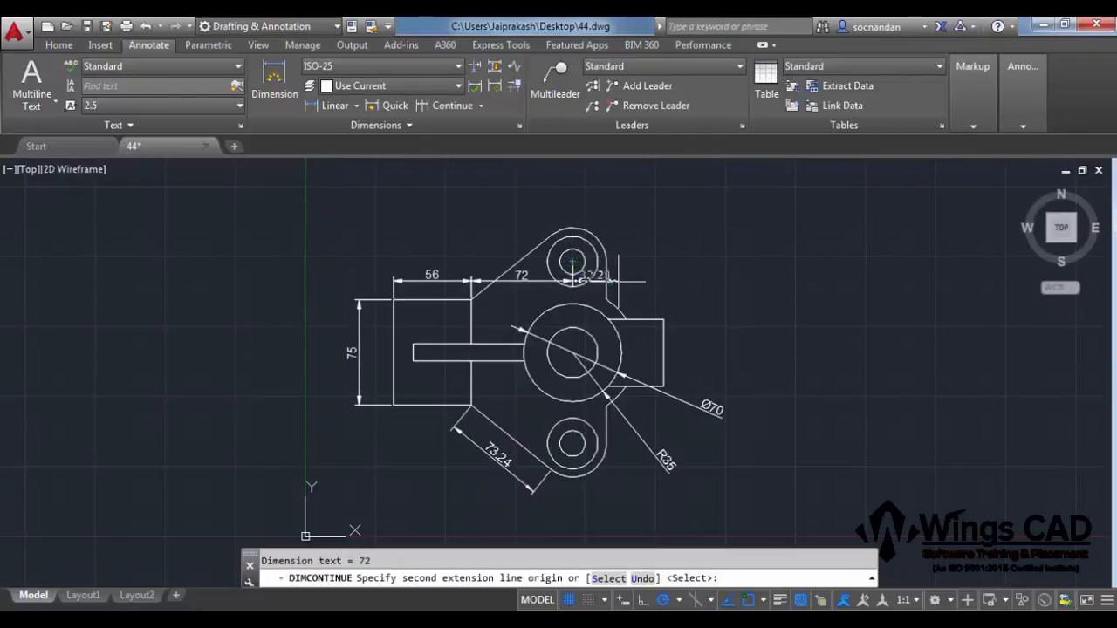
pyautogui.click(626, 319)
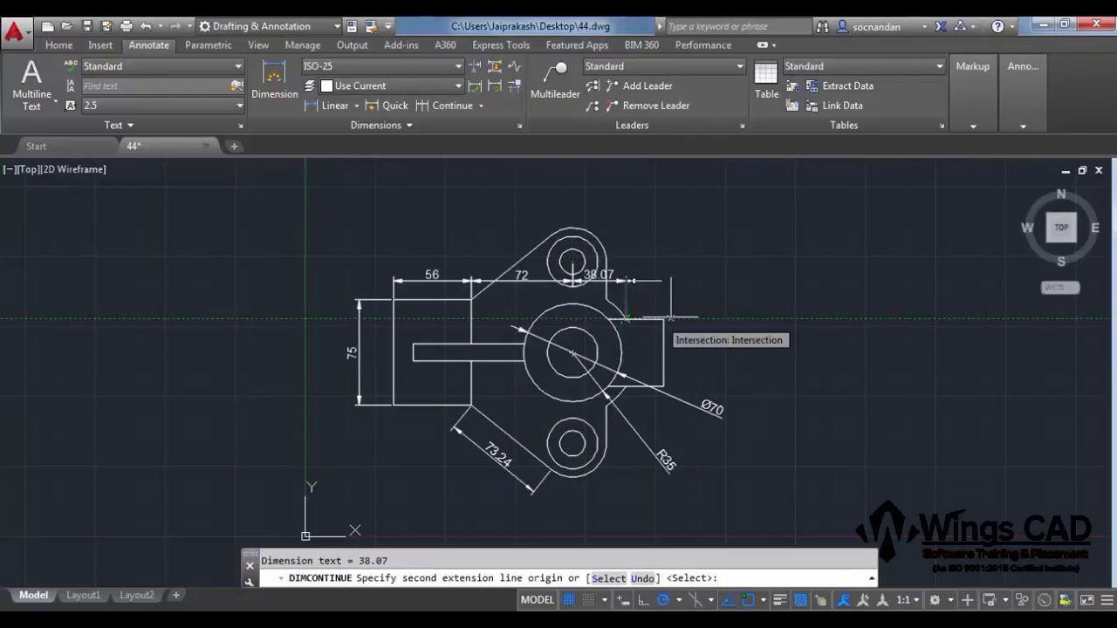
pyautogui.click(663, 319)
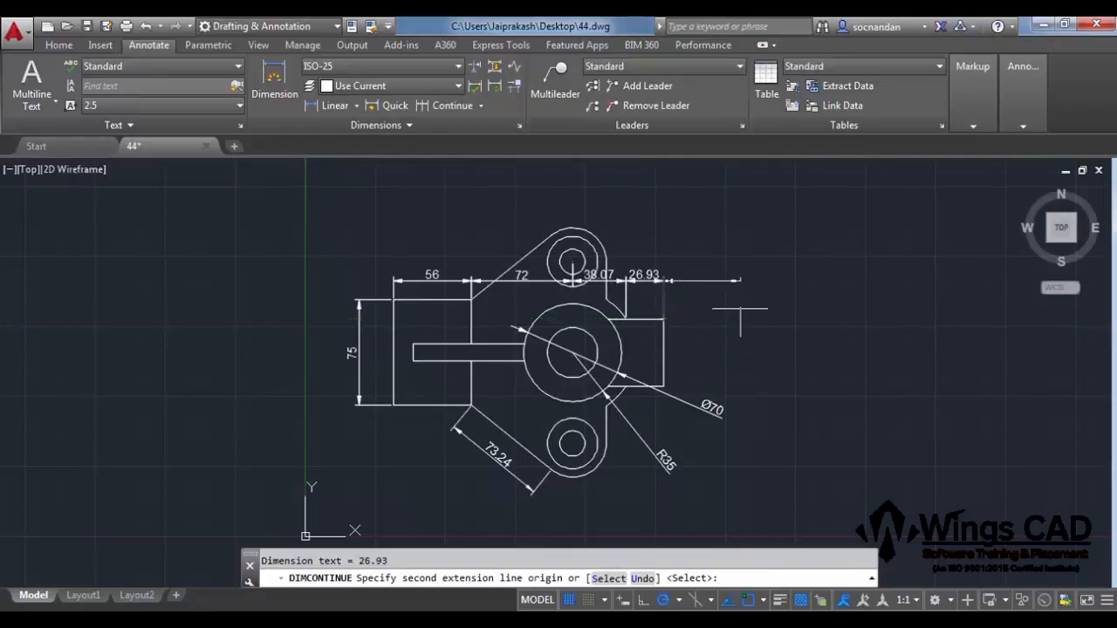
pyautogui.press('Return')
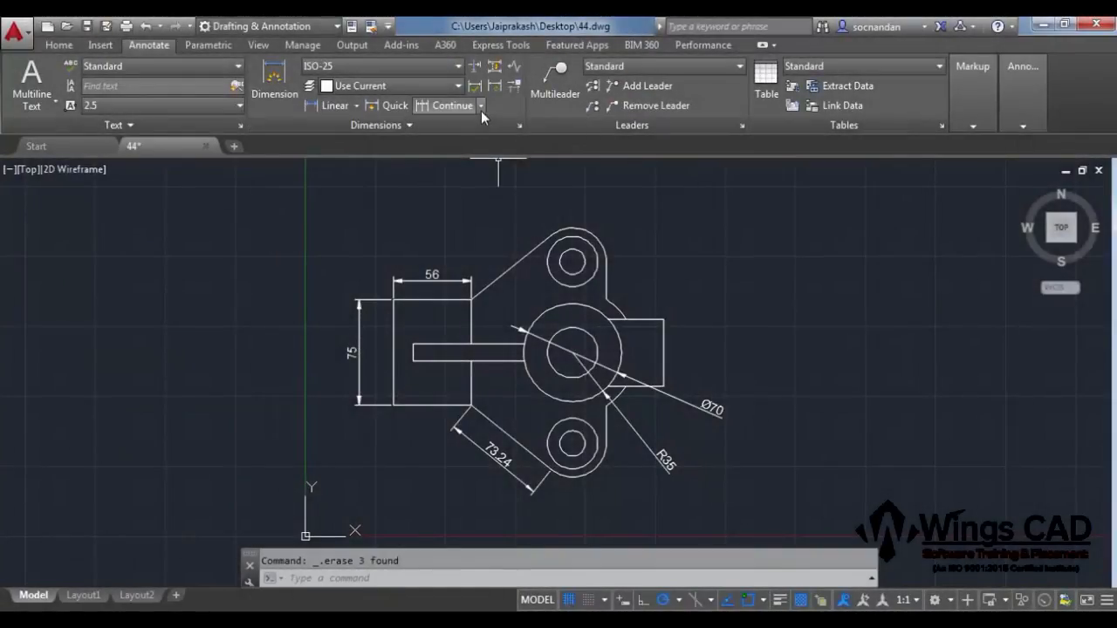
# Add baseline dimensions from the left rectangle's right edge to the central circle's centre, the arc's end, and the right rectangle's upper right corner.
pyautogui.click(481, 107)
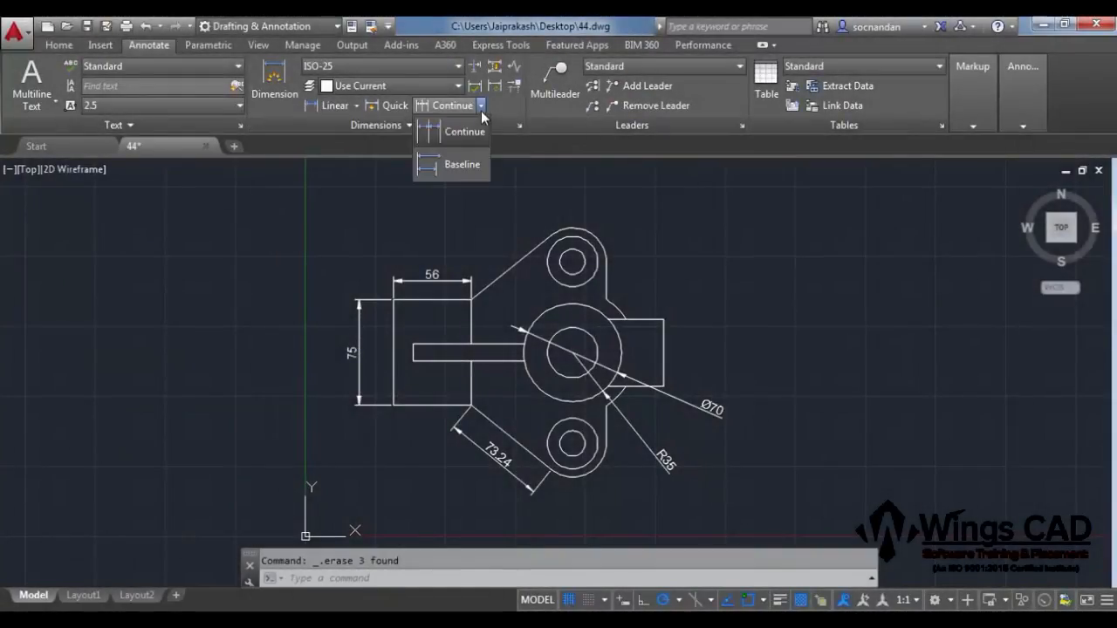
pyautogui.click(466, 168)
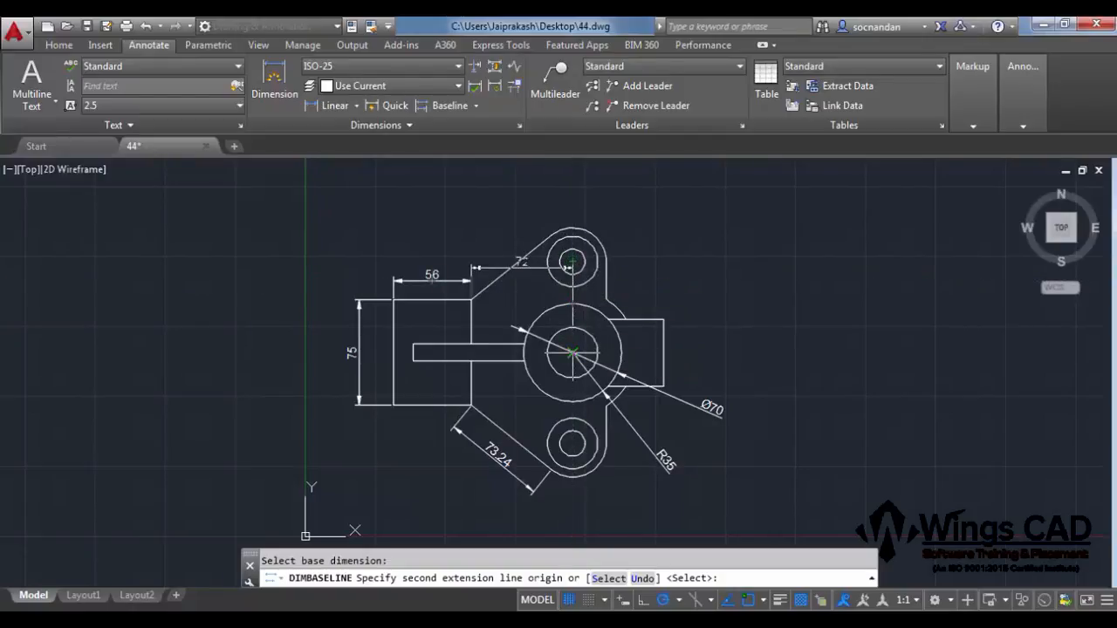
pyautogui.click(572, 353)
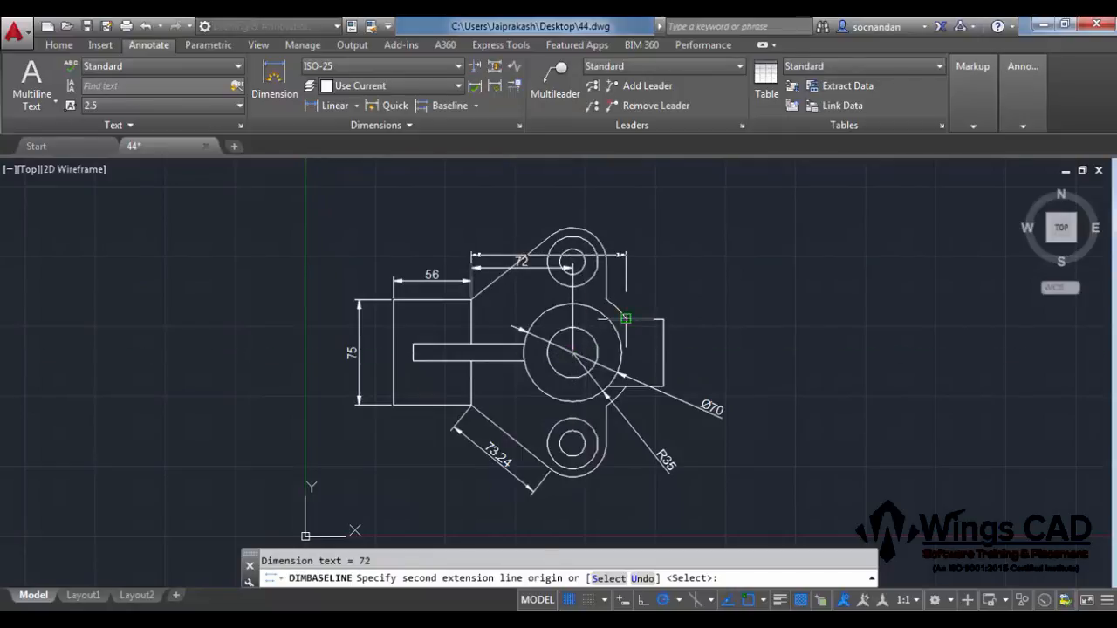
pyautogui.click(626, 318)
pyautogui.click(663, 318)
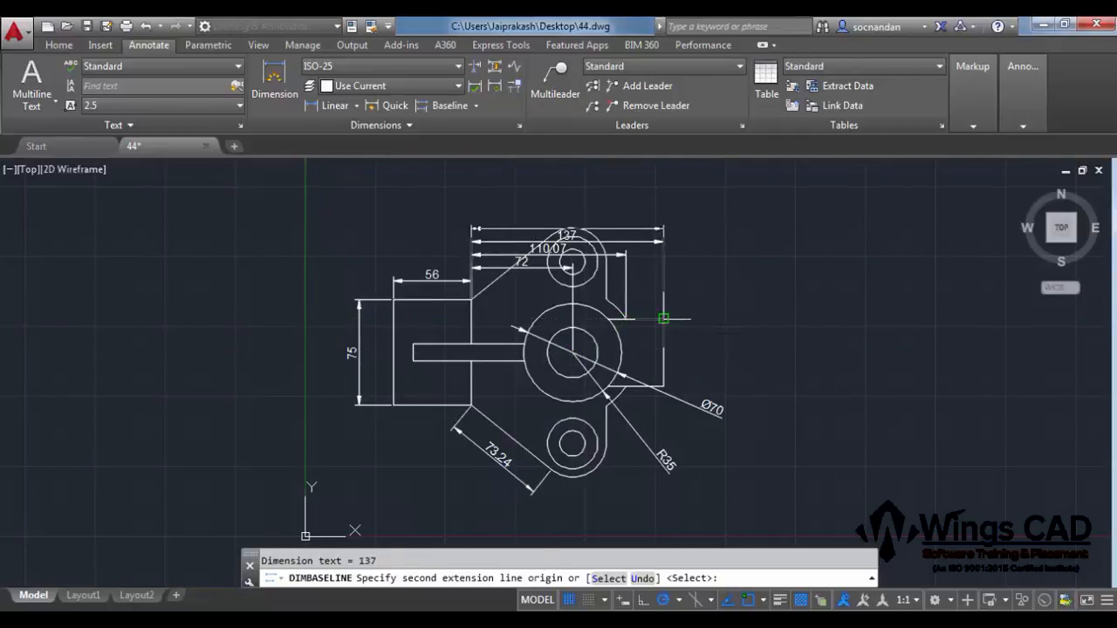
pyautogui.press('Return')
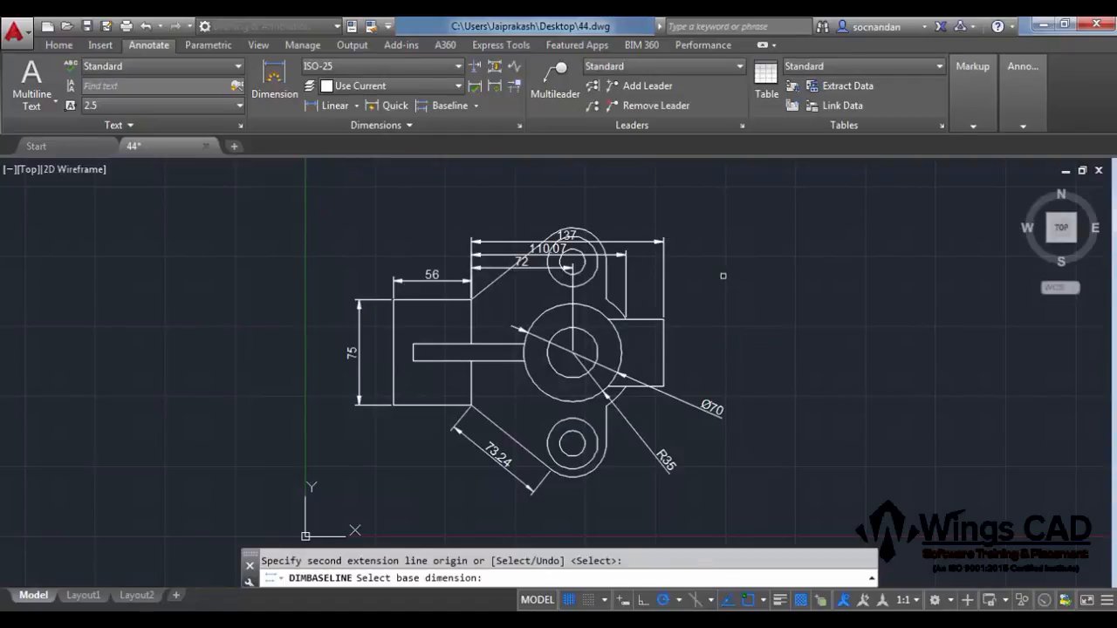
pyautogui.press('Return')
pyautogui.click(471, 287)
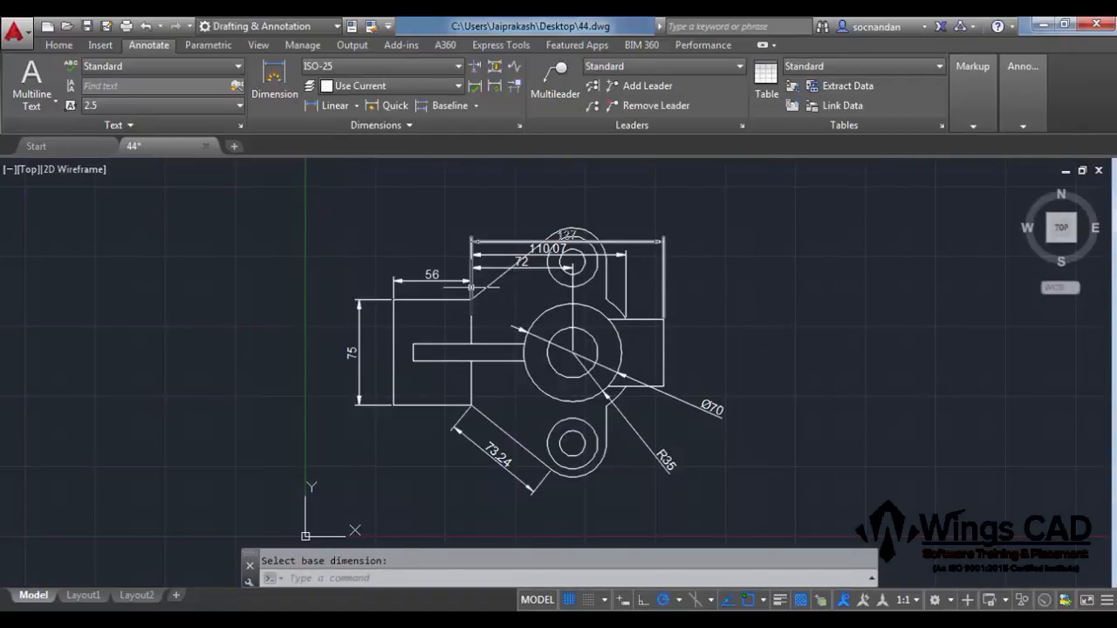